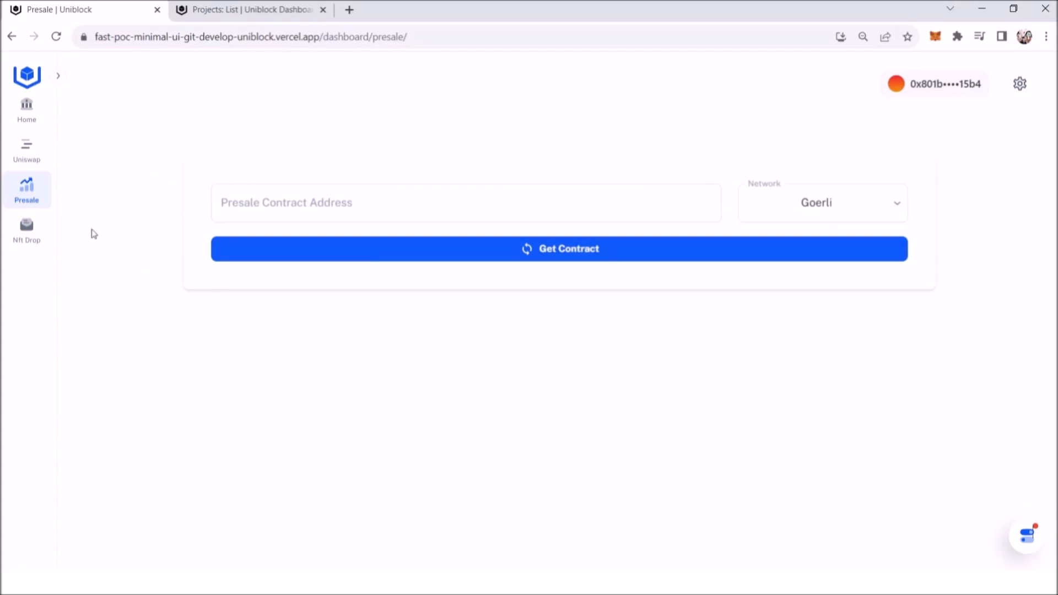
Step: Open the contracts of "project for examples" in the Uniblock Dashboard and copy the Good token contract address
click(311, 213)
click(246, 14)
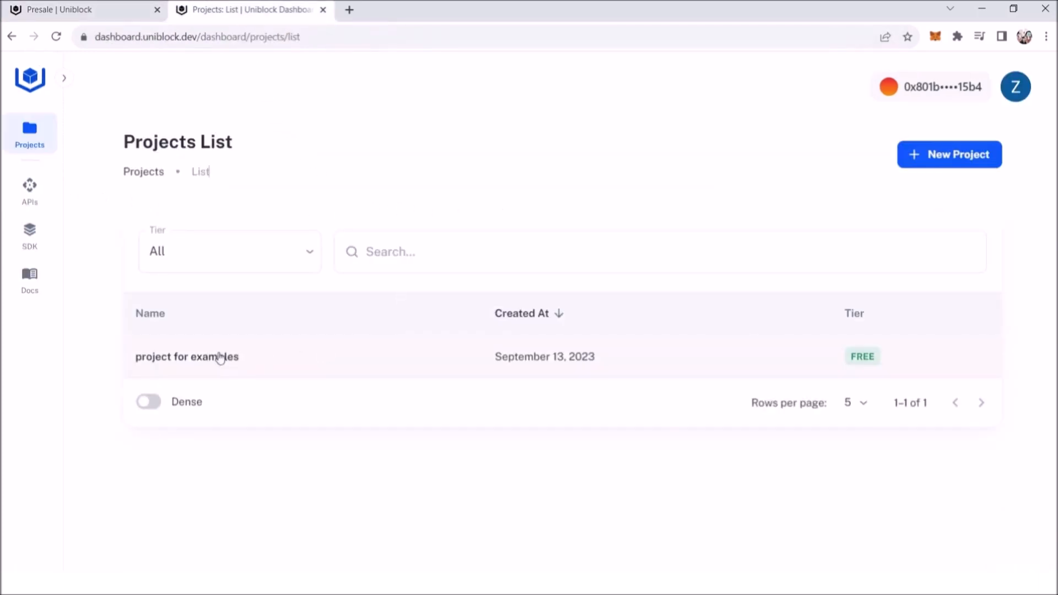
click(297, 365)
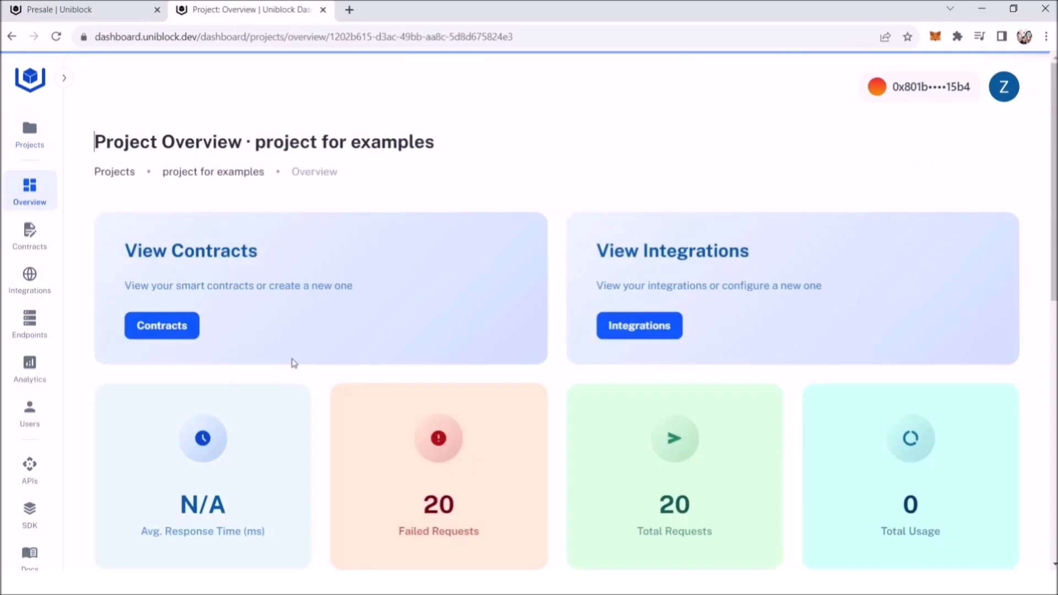
click(171, 330)
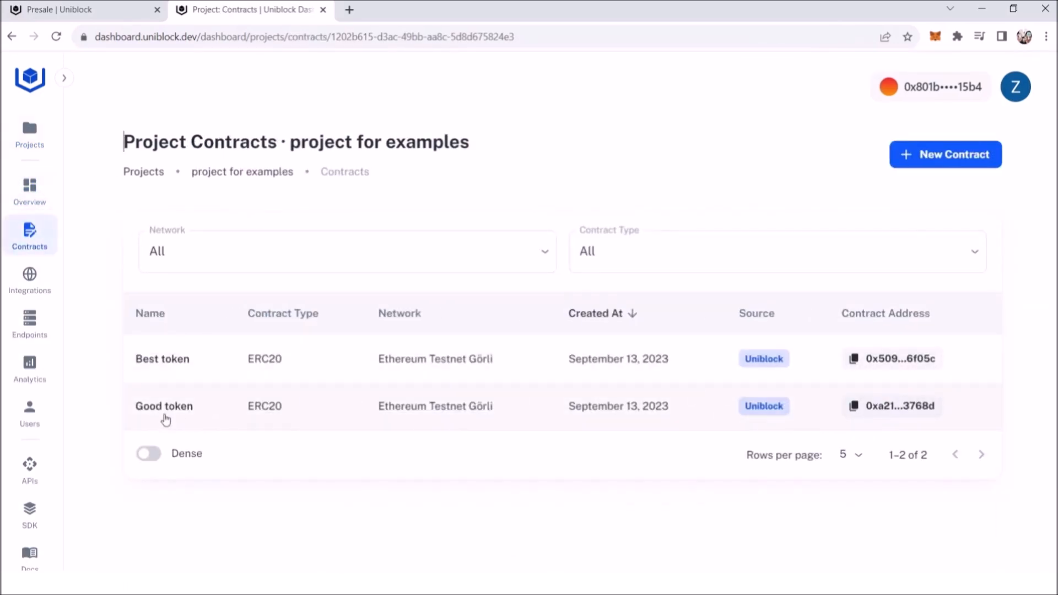
click(897, 408)
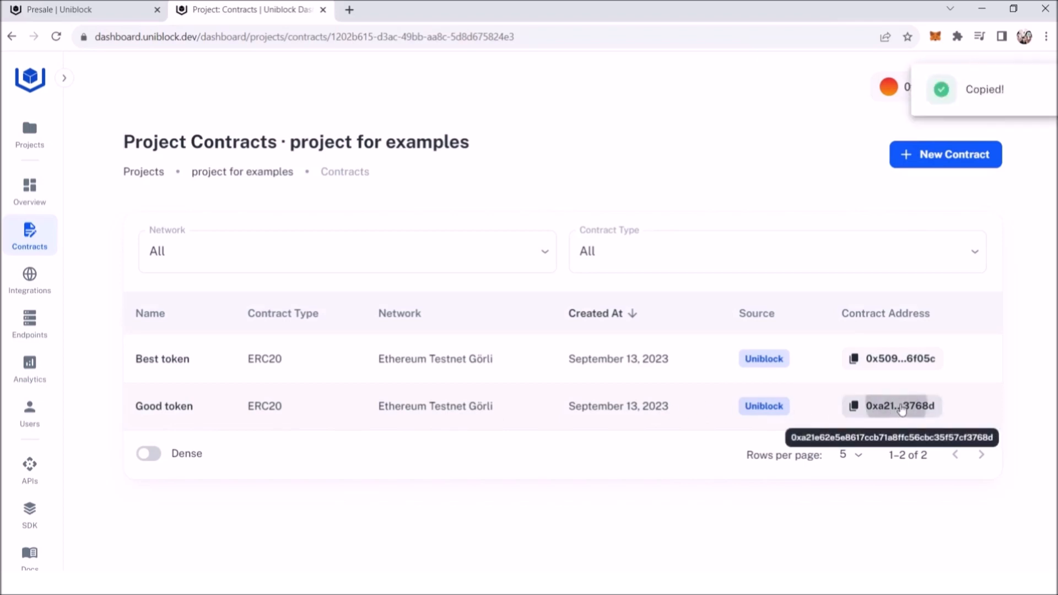
Step: Start creating a new contract in the project using the ERC20 Presale extension template
click(945, 169)
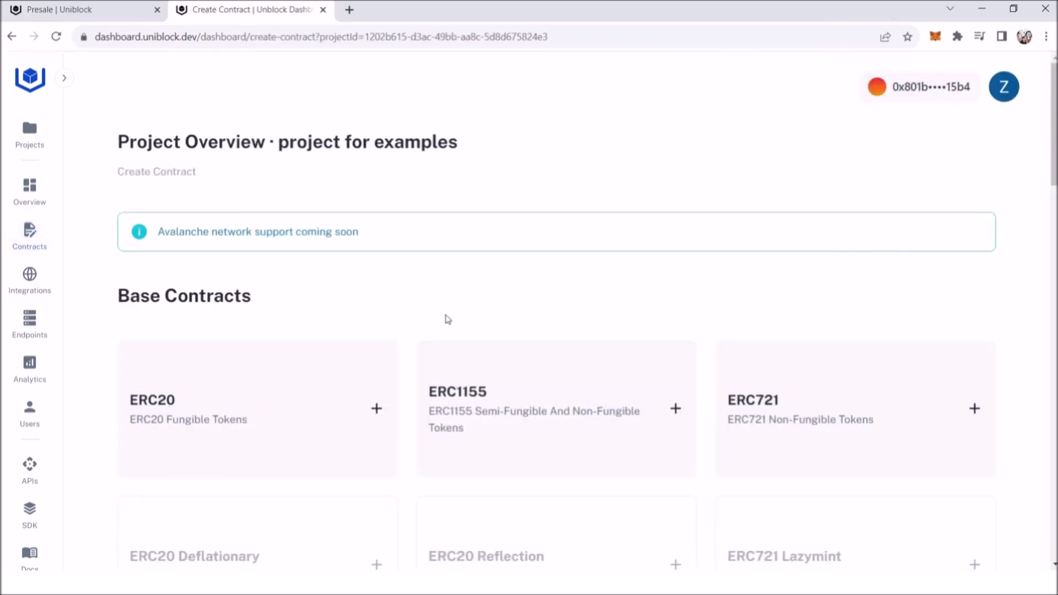
drag(1052, 161, 1052, 335)
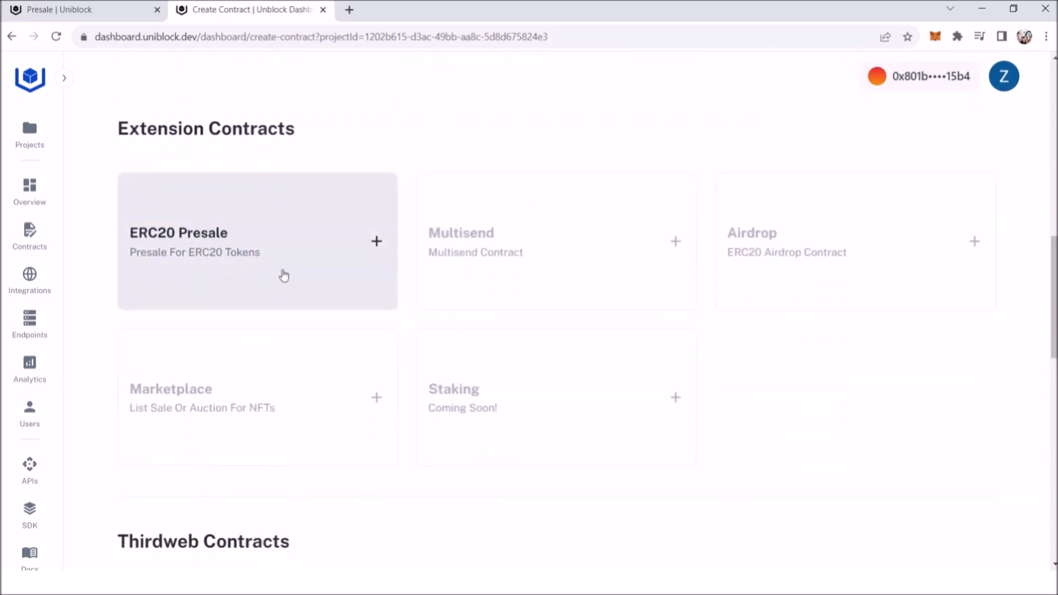
click(231, 279)
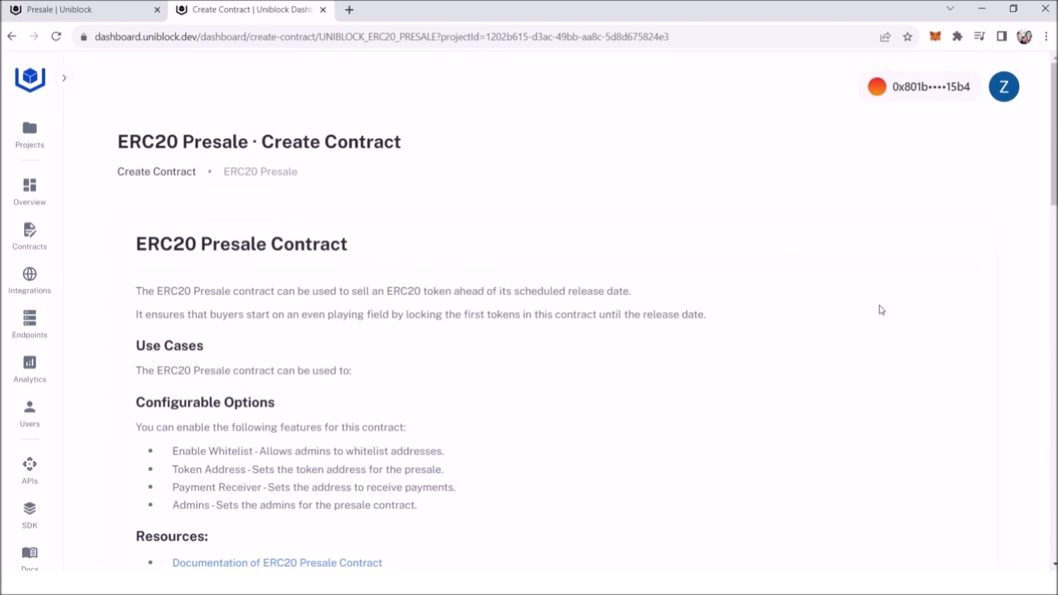
Step: Fill in the contract metadata with a snapping-fingers image, name "Good token Presale", symbol GTP and description "This is presale for good tokens"
drag(1051, 177, 1051, 331)
click(168, 190)
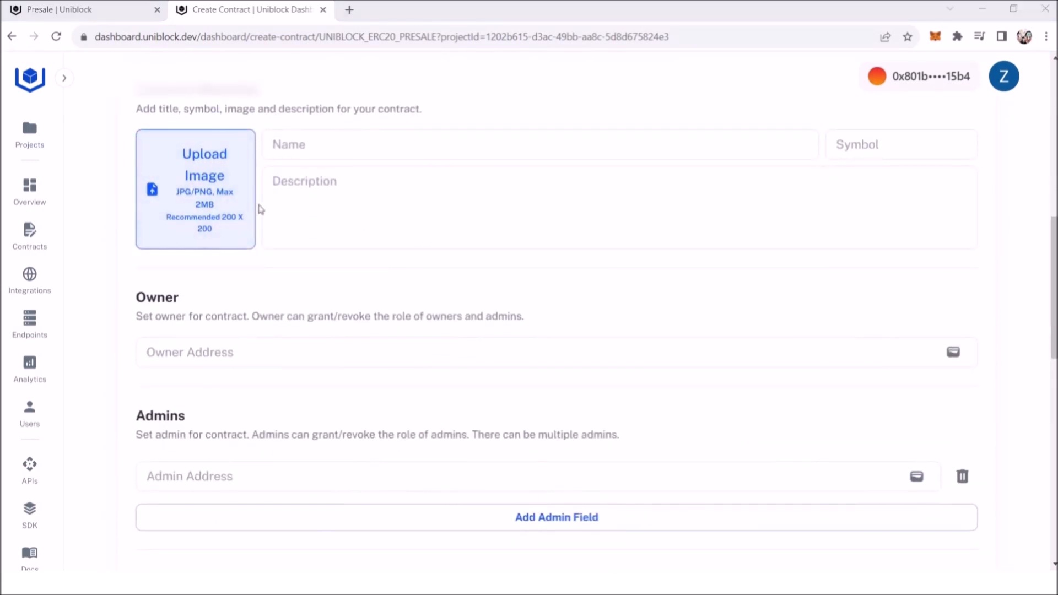
click(324, 157)
text(Good token Presale)
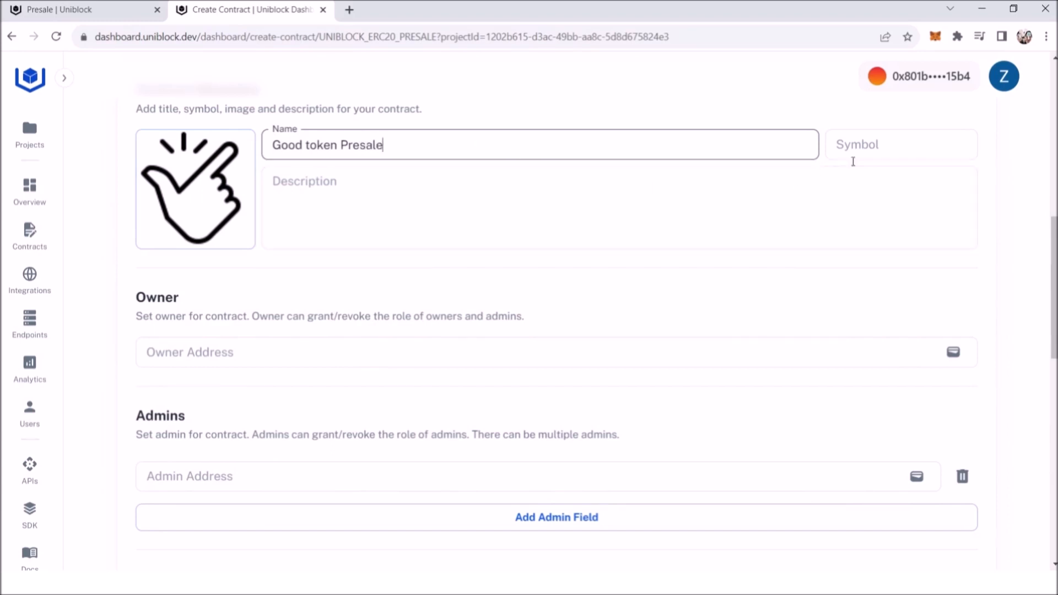
click(897, 146)
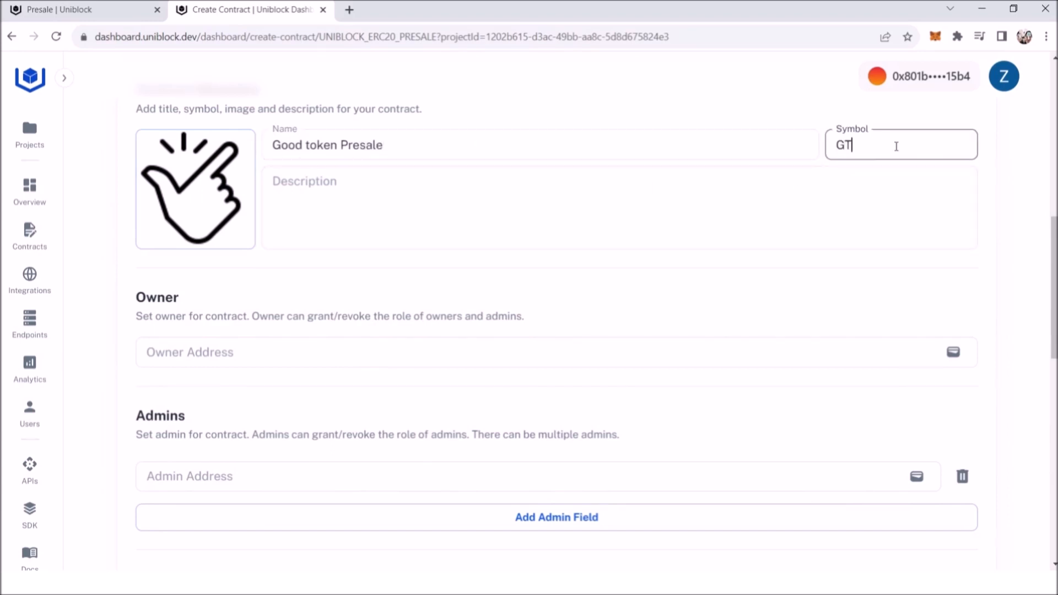
click(716, 184)
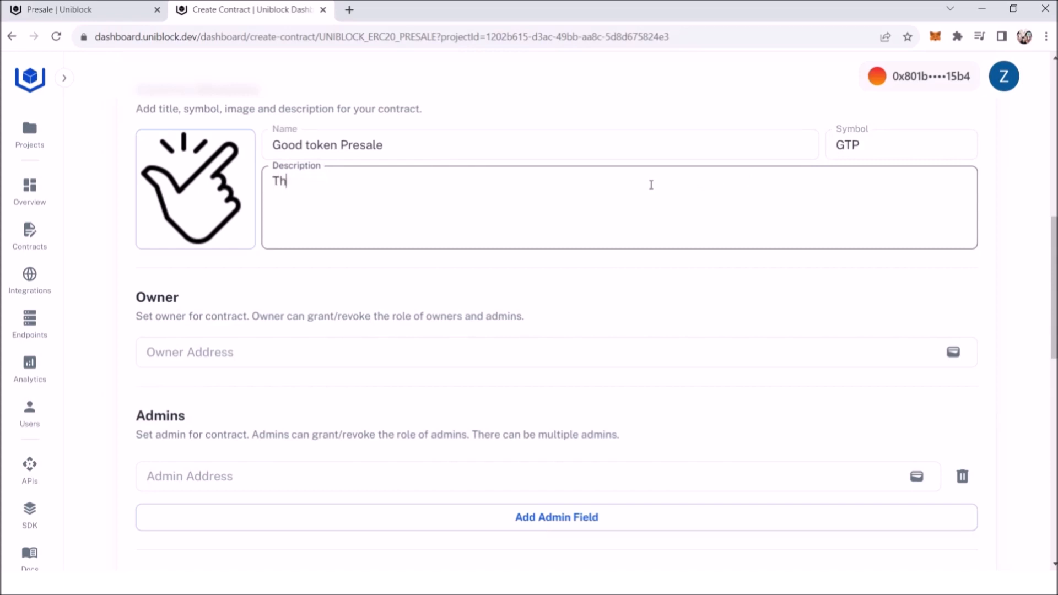
text(This is presale for good tokens)
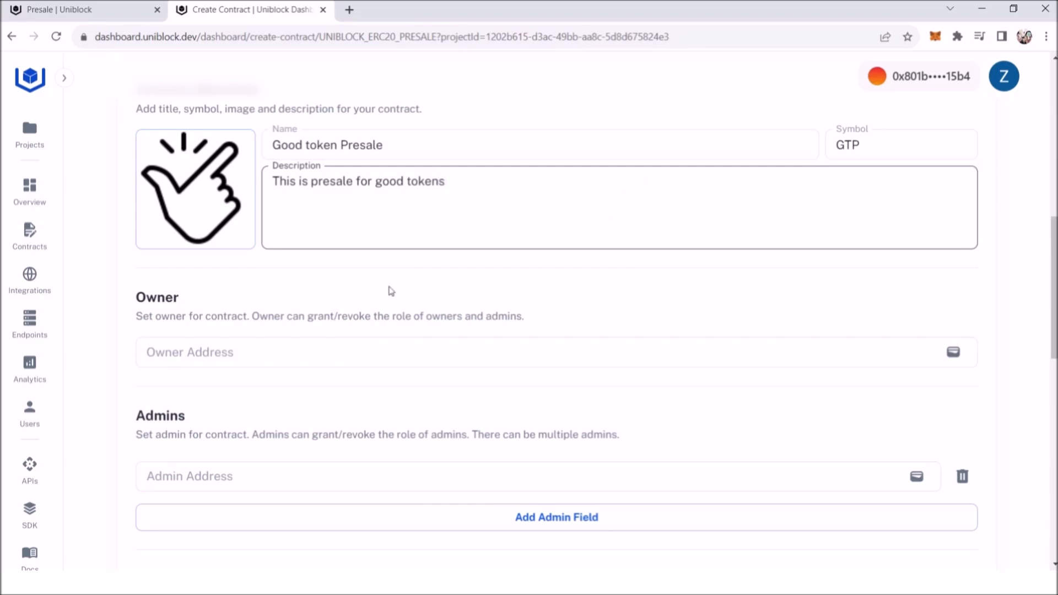
Step: Autofill the owner, admin and payment receiver addresses with the connected wallet address
click(963, 357)
scroll(879, 397, down, 2)
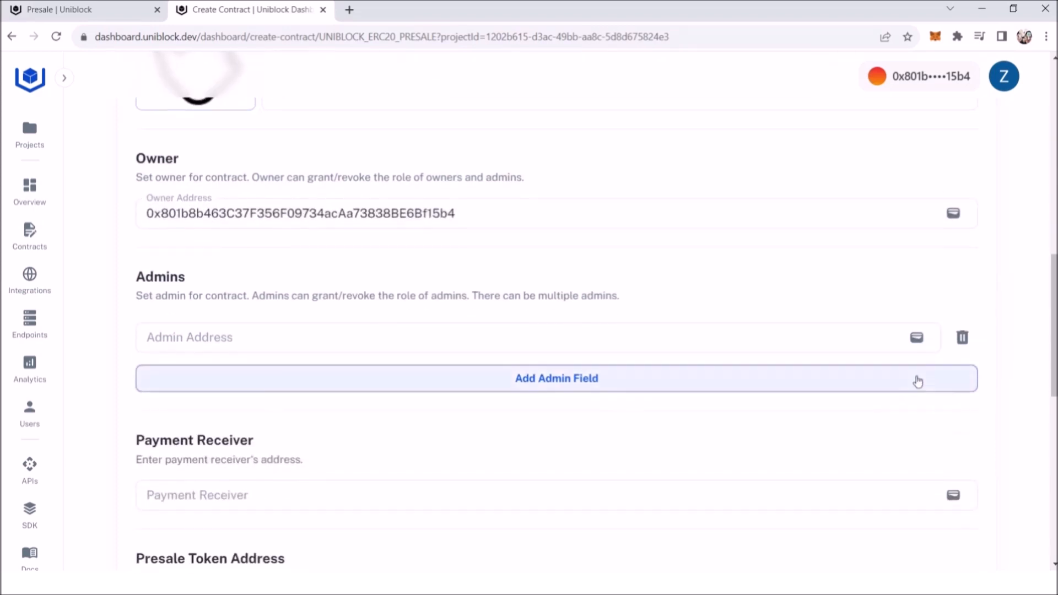
click(922, 344)
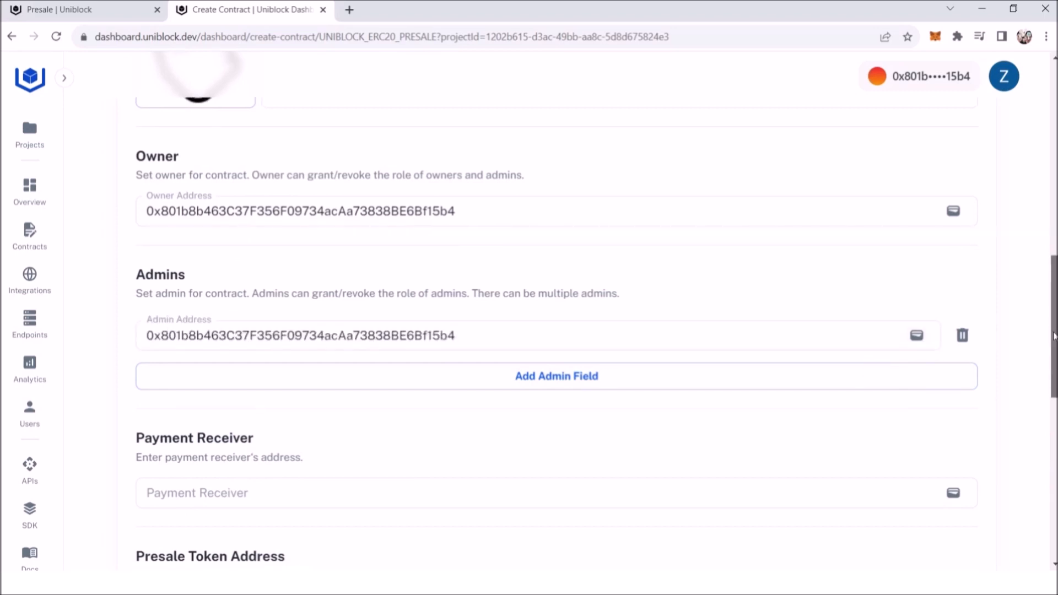
scroll(987, 348, down, 3)
click(962, 302)
Step: Paste the copied Good token address as the presale token address and deploy the contract on Ethereum Testnet Görli
scroll(773, 337, down, 3)
click(205, 276)
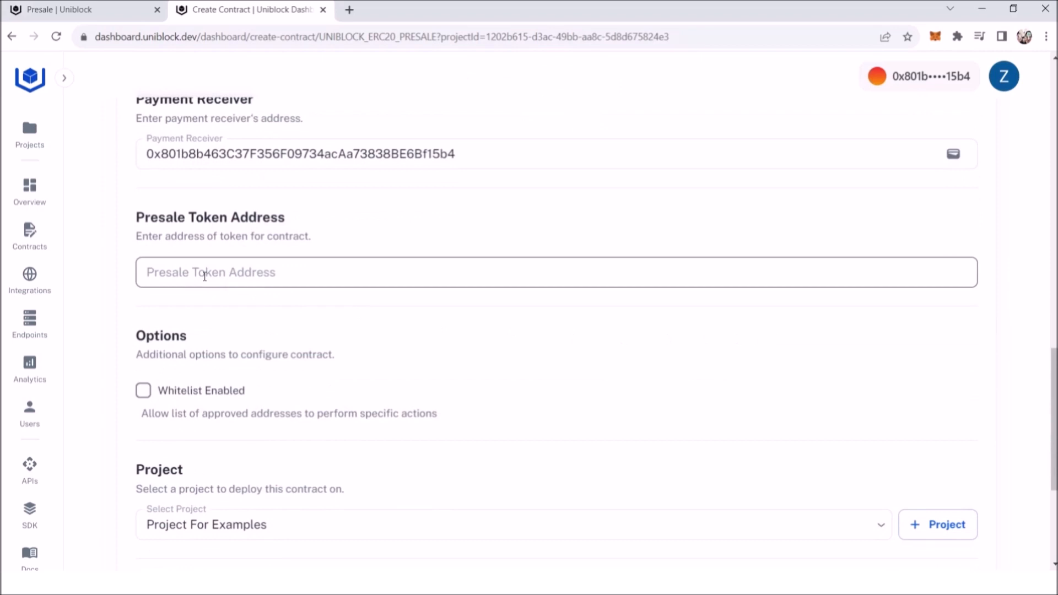
key(ctrl+v)
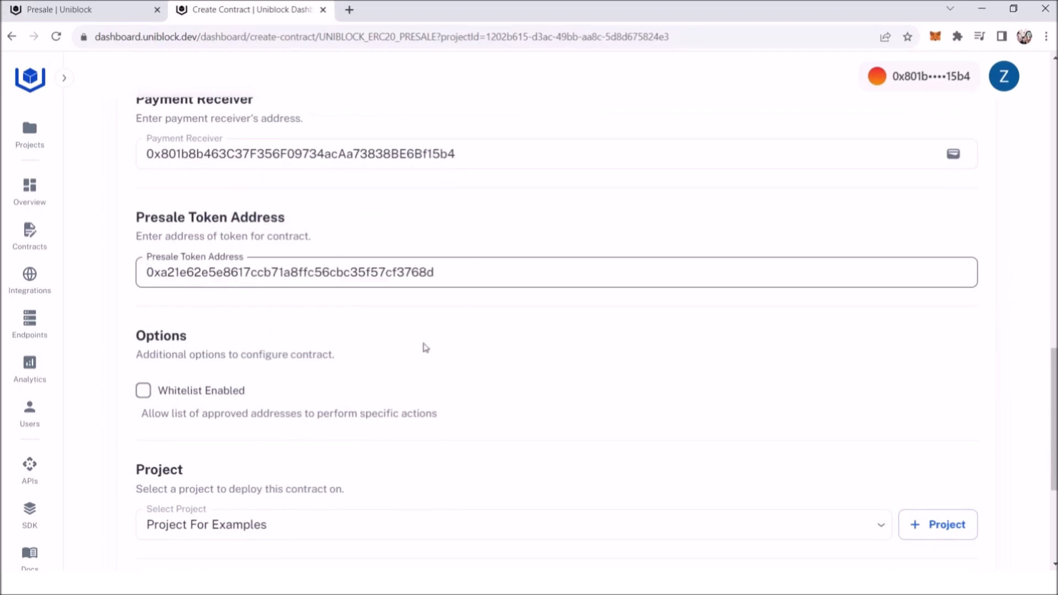
scroll(366, 427, down, 3)
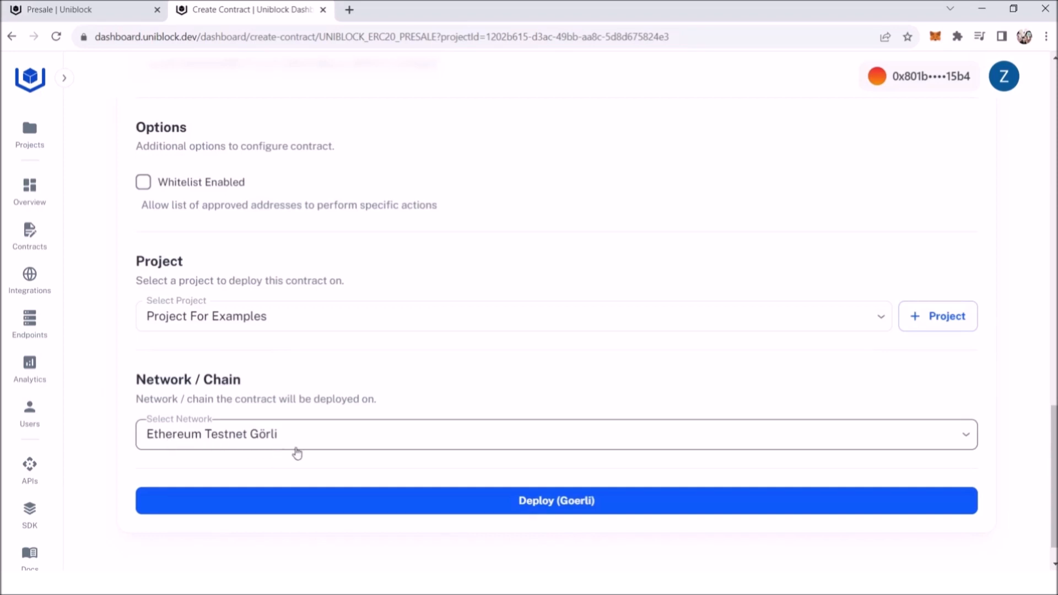
click(497, 512)
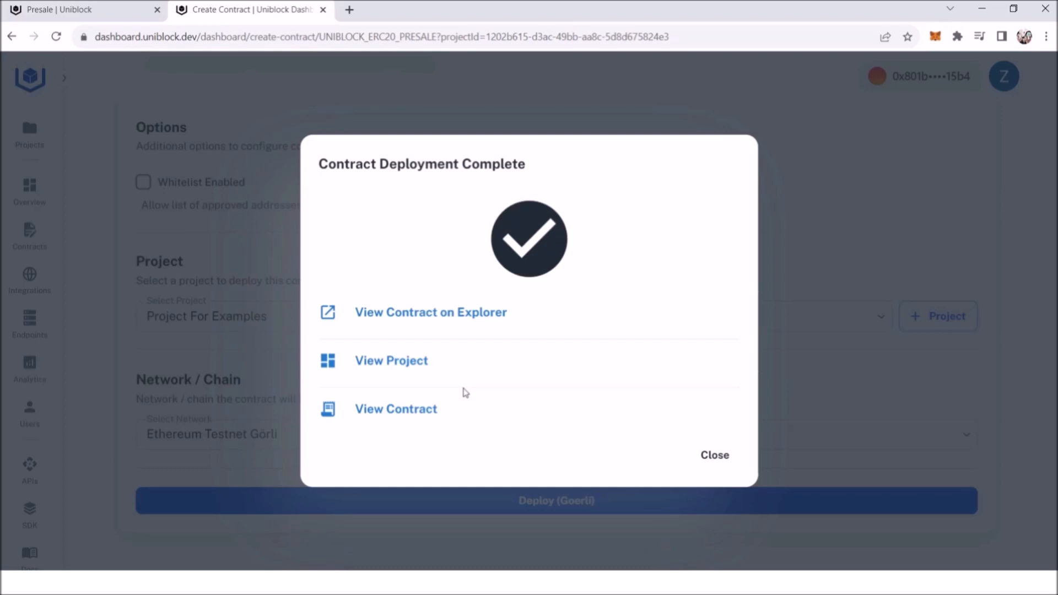
Step: Approve the maximum presale token amount on Goerli in the deployed contract's configuration and reload the page
click(407, 418)
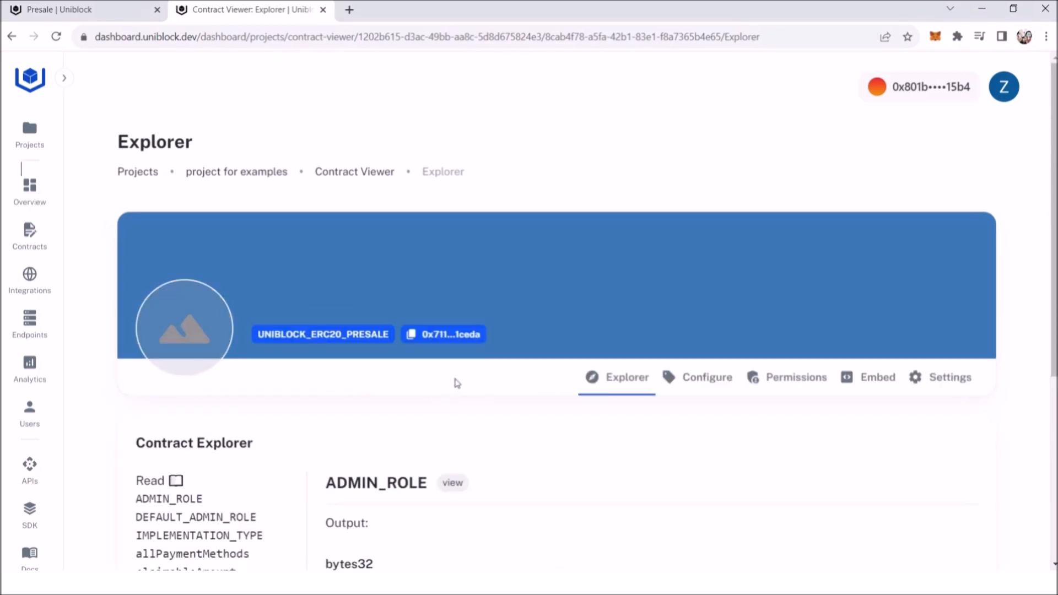
scroll(453, 377, down, 3)
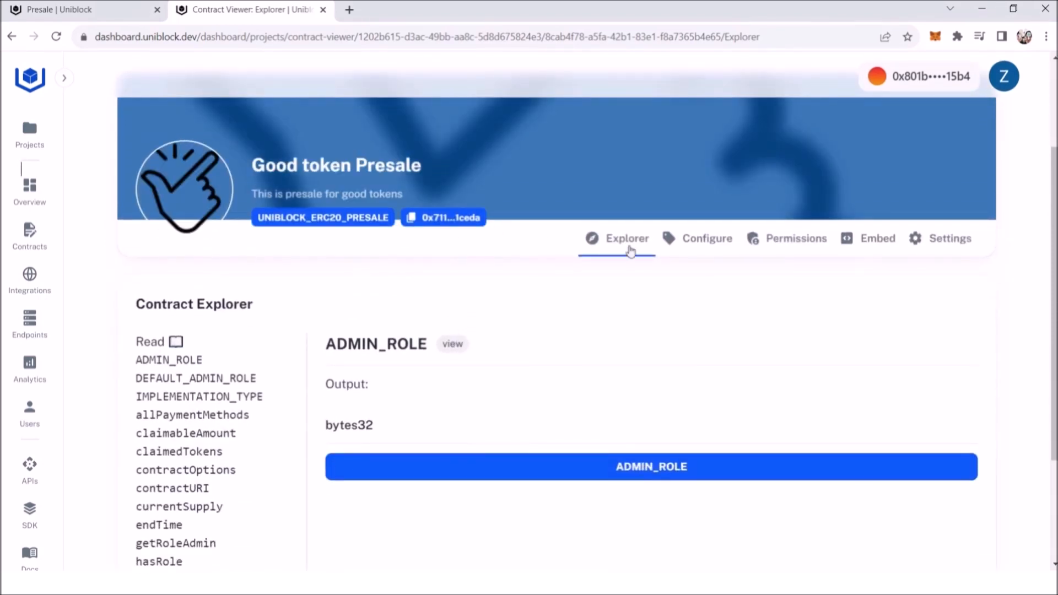
click(717, 243)
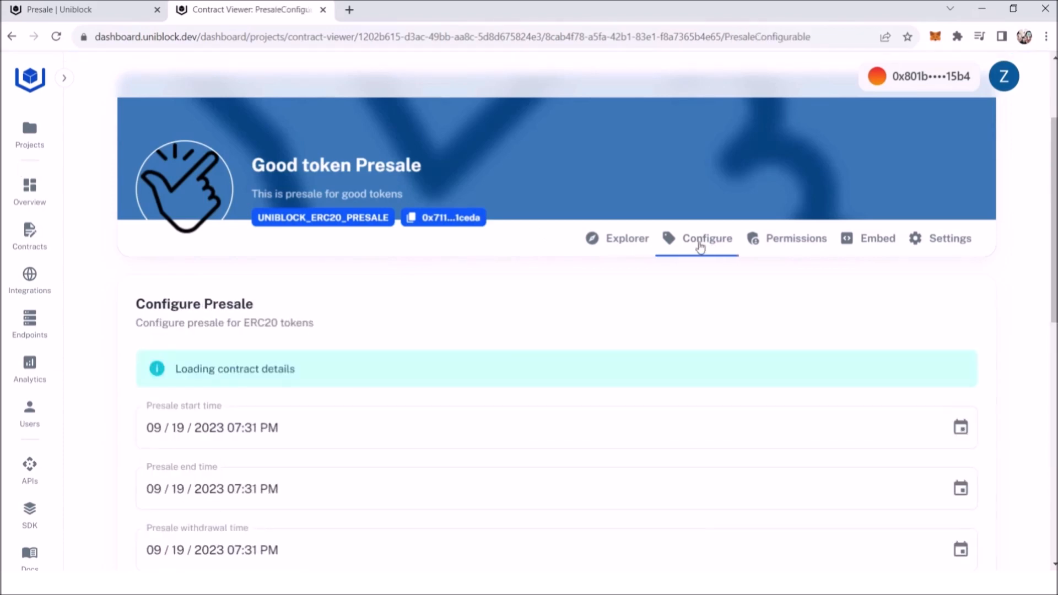
scroll(416, 282, down, 1)
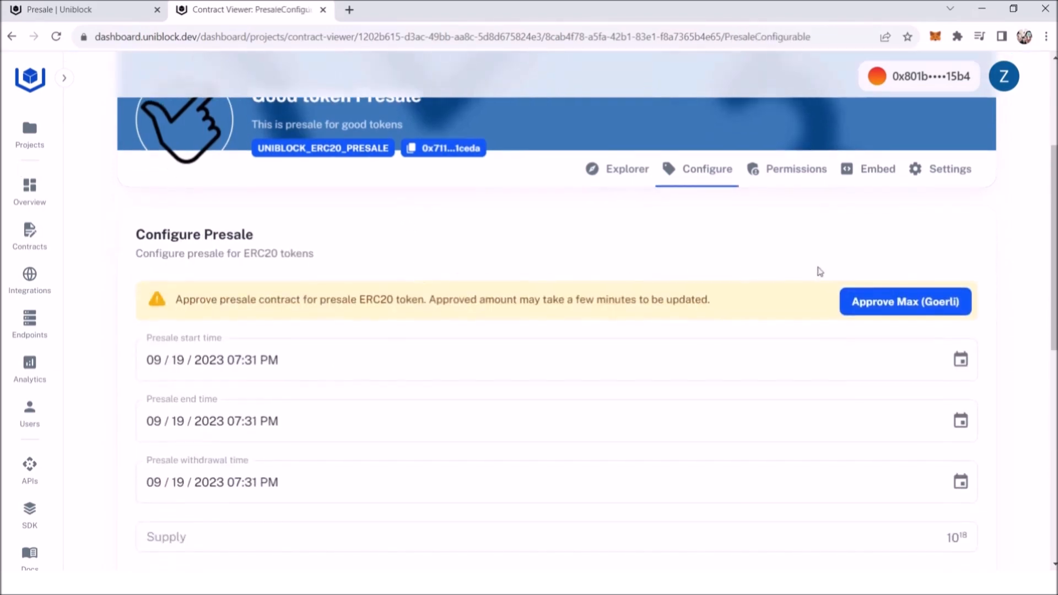
click(889, 305)
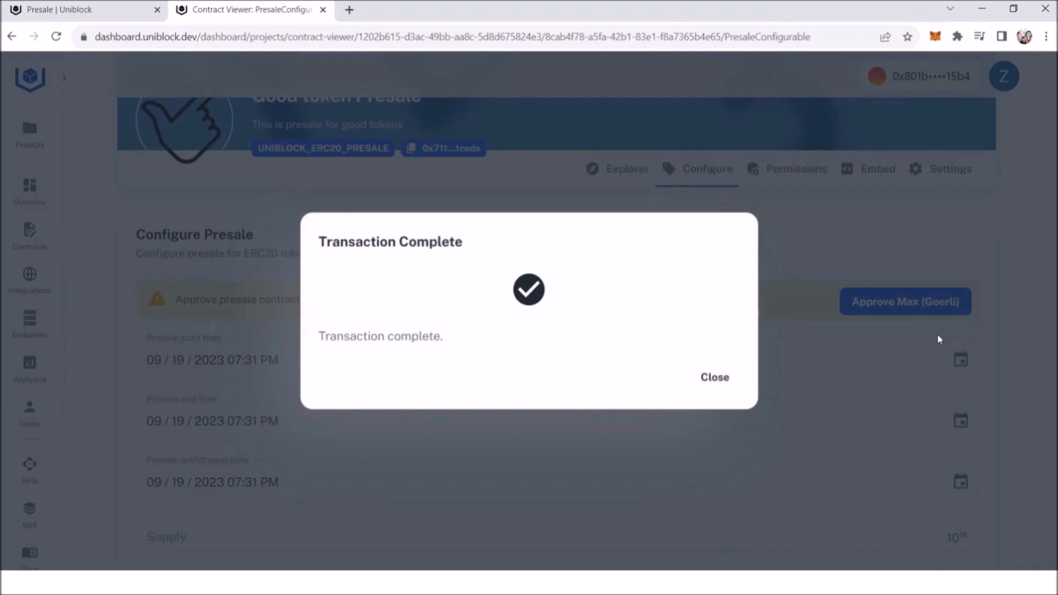
click(705, 380)
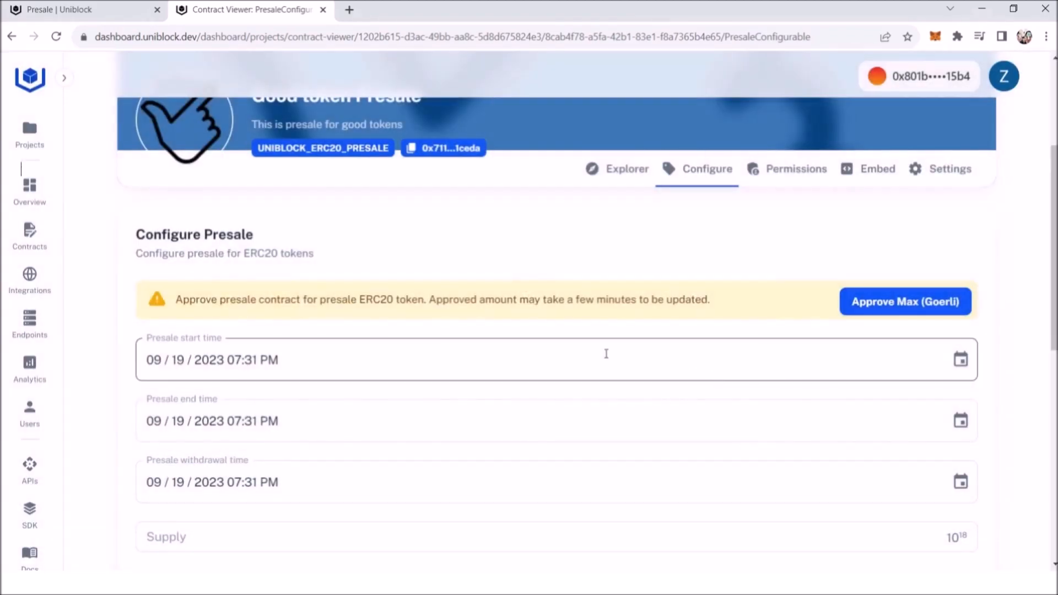
click(57, 39)
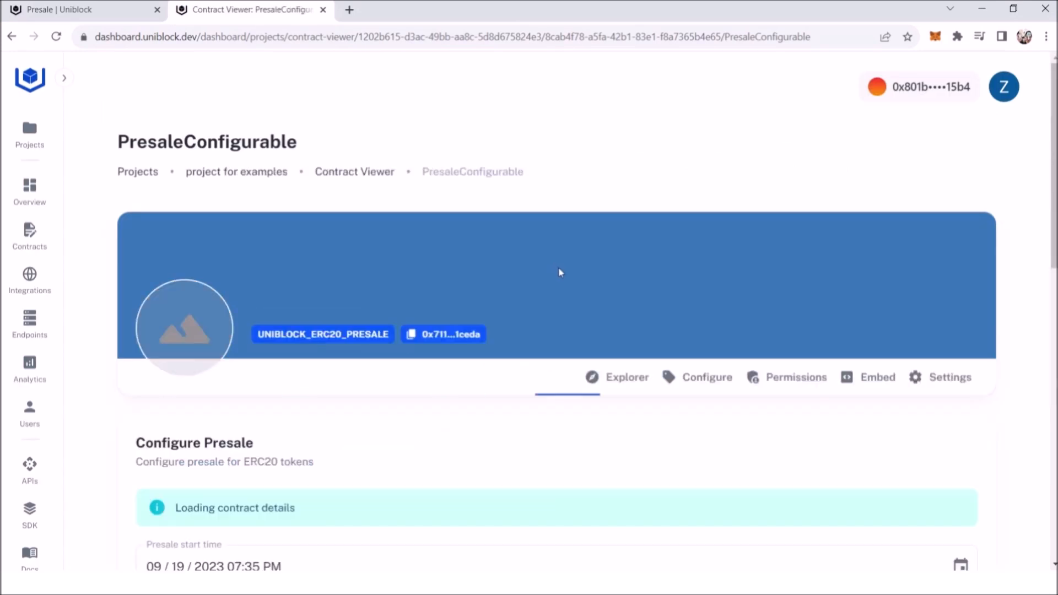
Step: Set the presale start date to 09/01/2023, the end date to 09/30/2023 and the withdrawal date to 09/01/2023
scroll(546, 318, down, 1)
scroll(546, 318, down, 3)
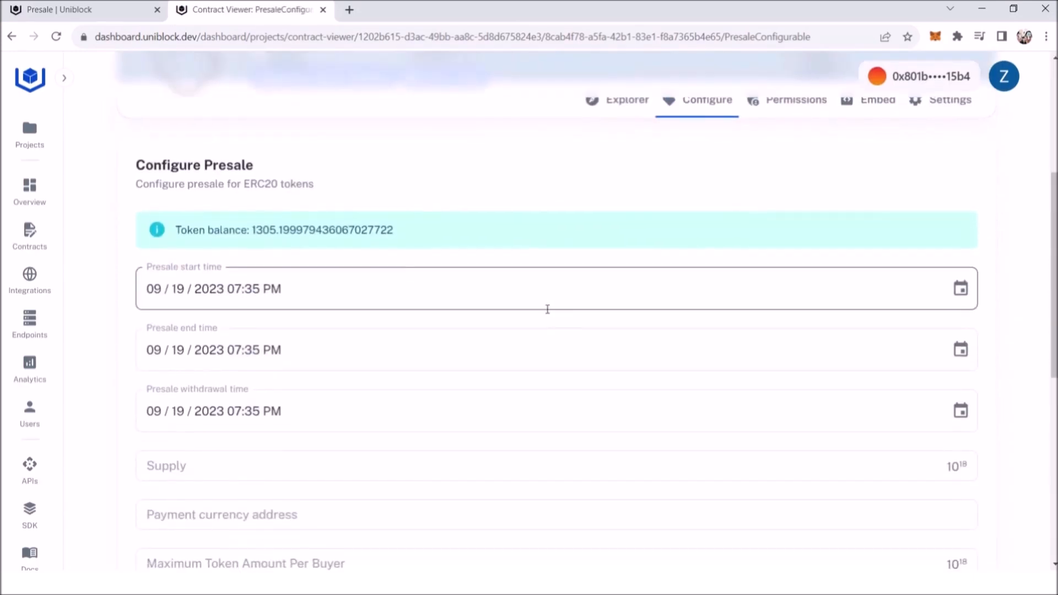
scroll(573, 312, down, 1)
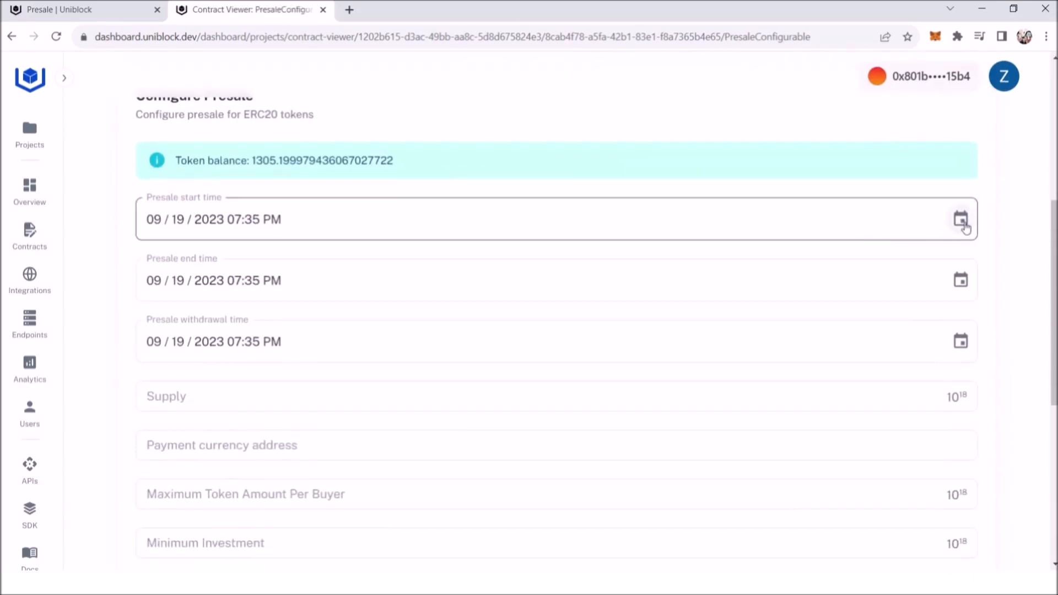
click(962, 221)
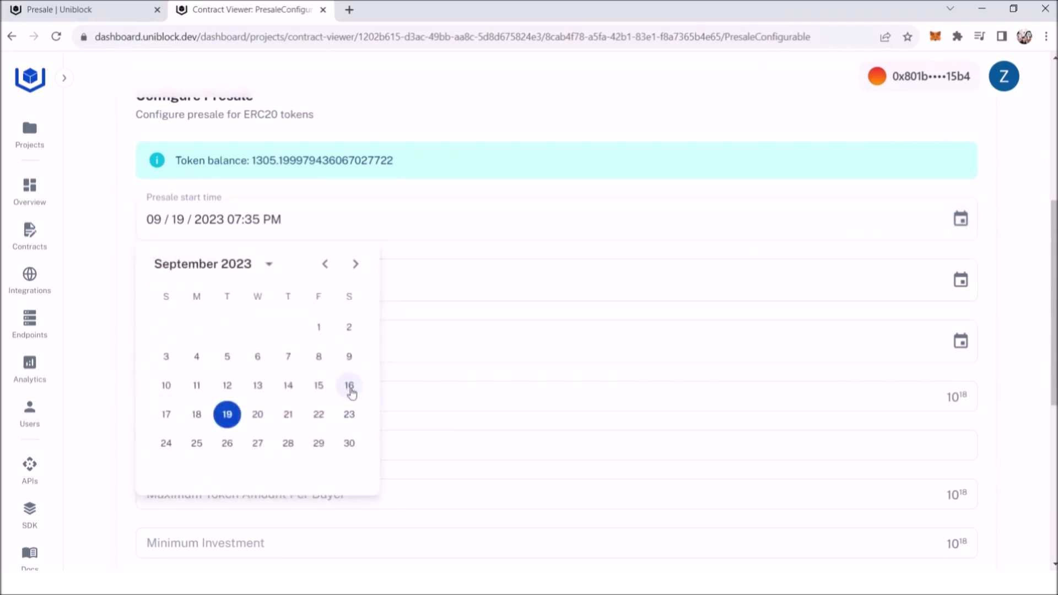
click(319, 331)
click(961, 280)
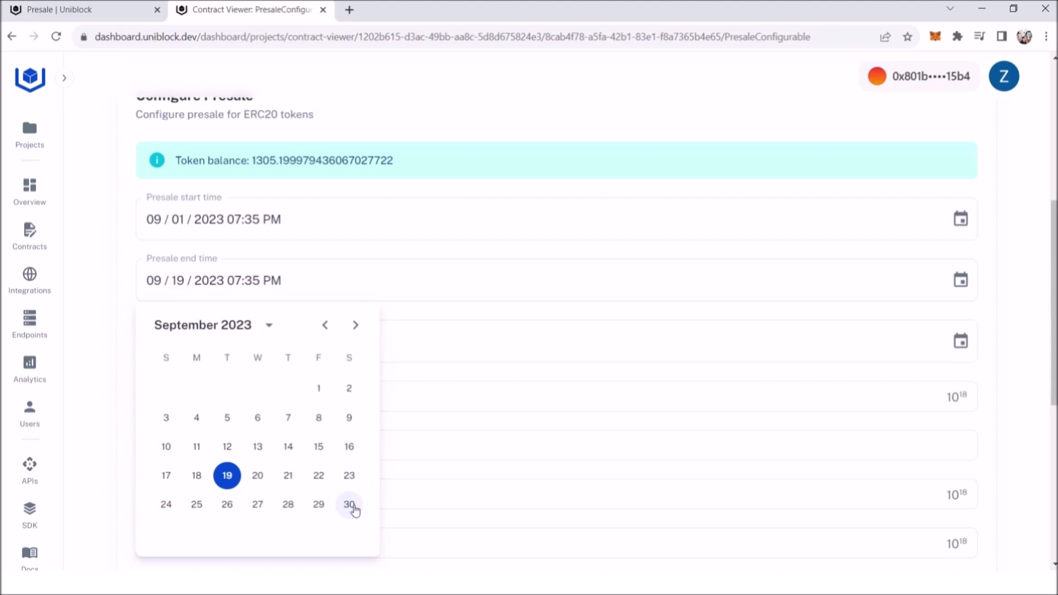
click(354, 507)
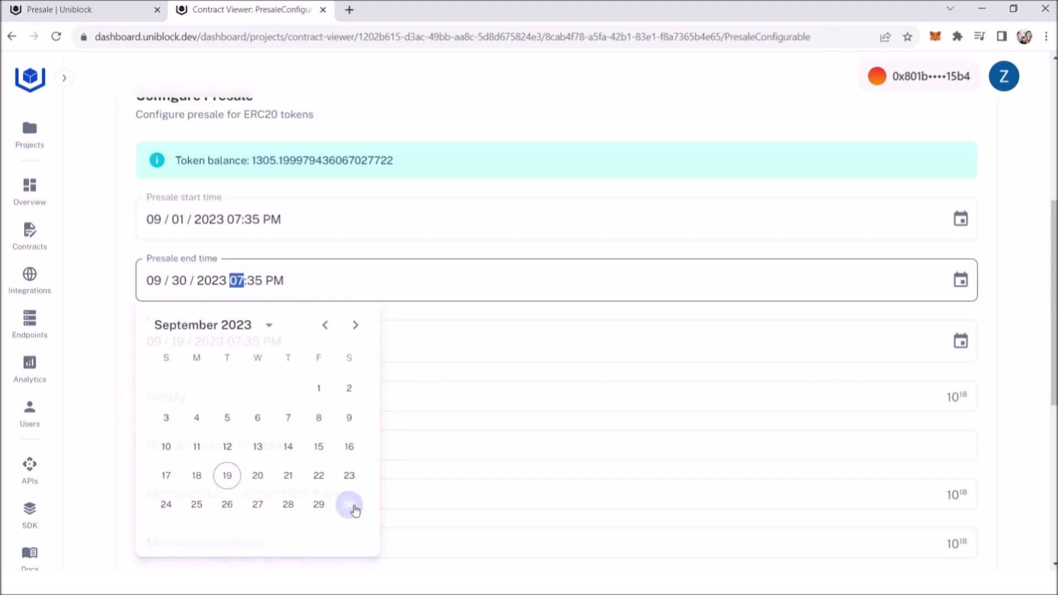
click(961, 341)
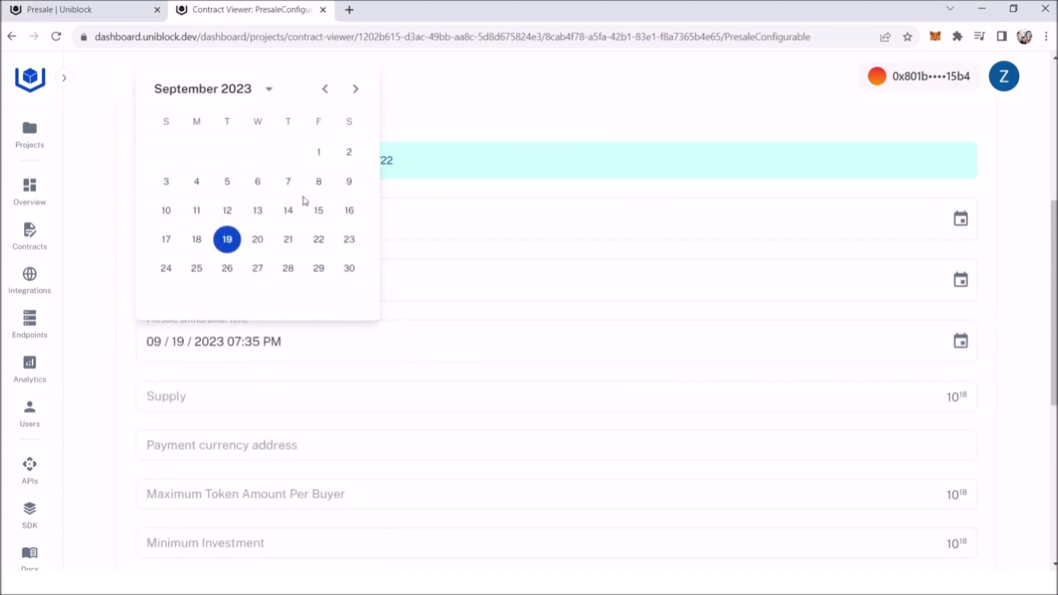
click(318, 152)
Step: Set the presale supply to 111 and the payment currency address to the zero address, 0x followed by 40 zeros
scroll(286, 351, down, 1)
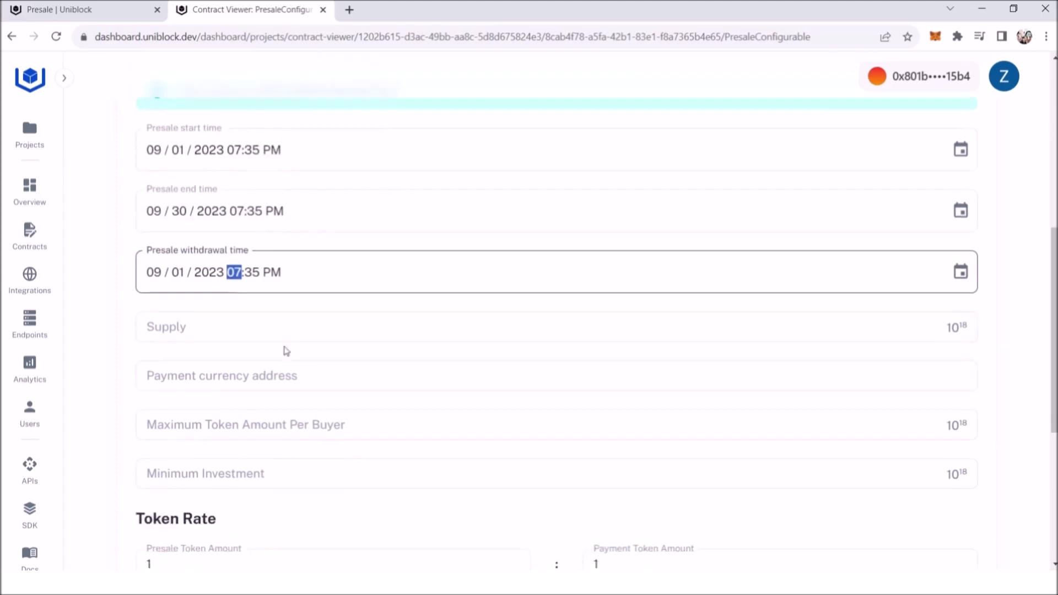
click(193, 325)
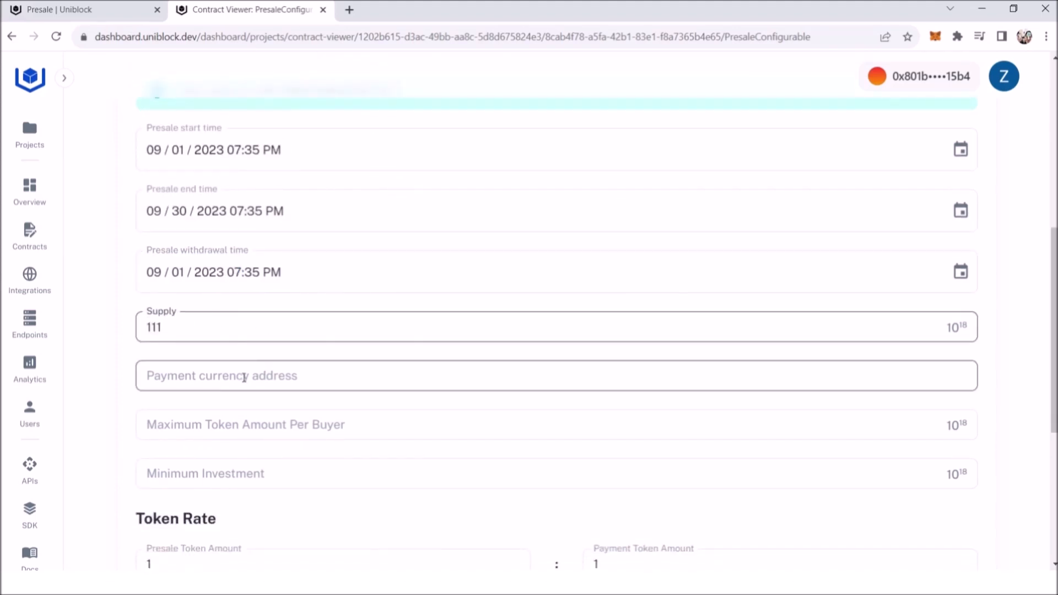
click(296, 380)
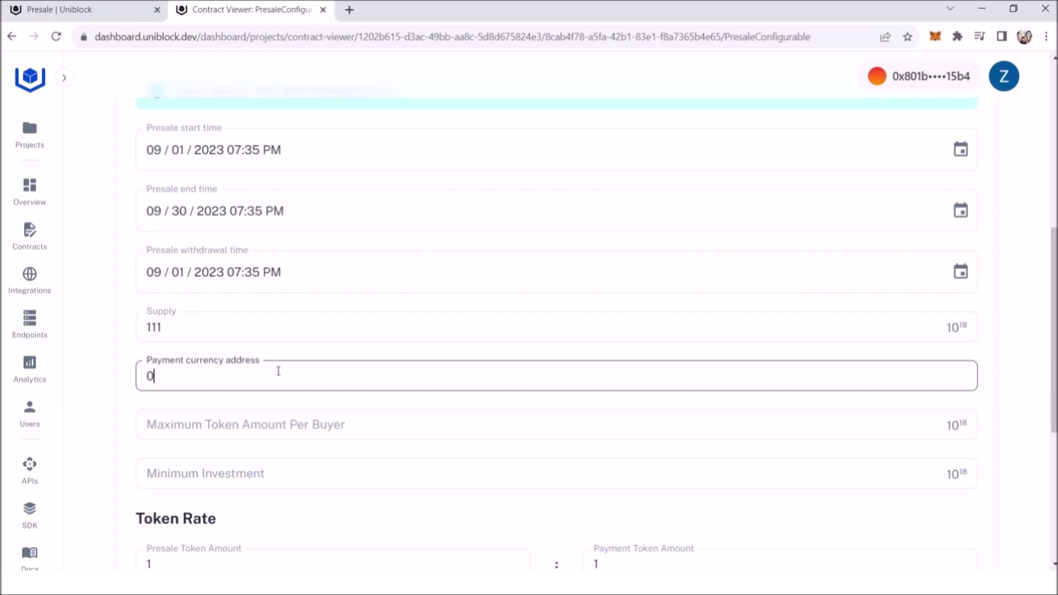
text(0x000000000000000000)
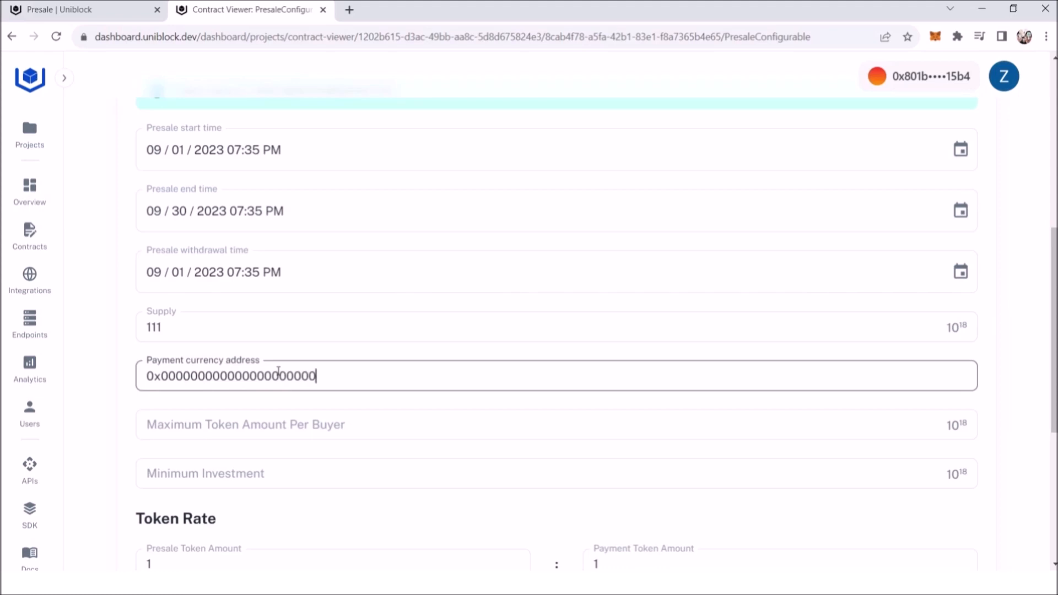
text(000000000)
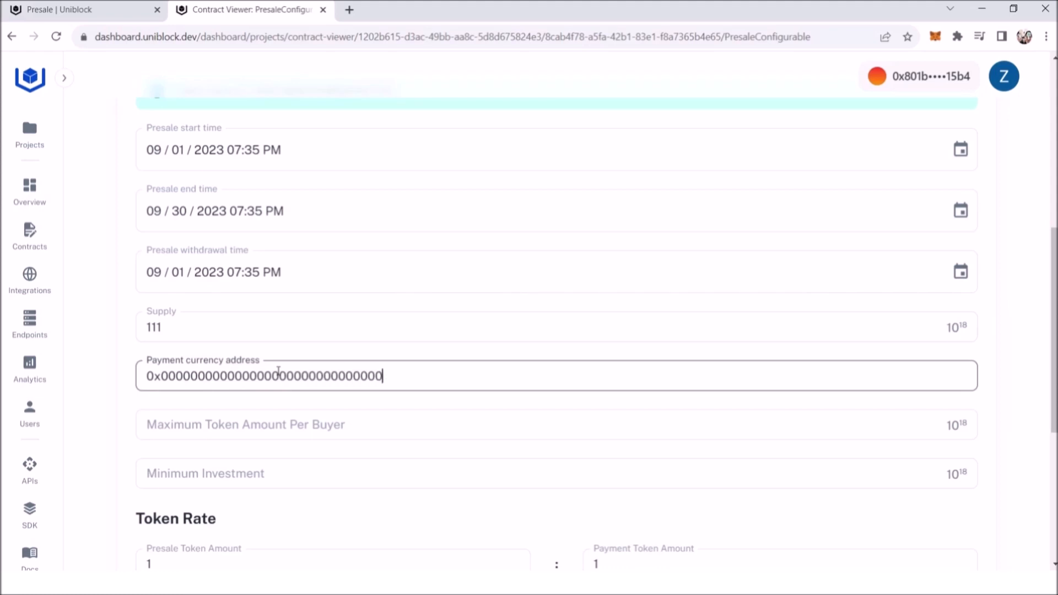
text(0000000000)
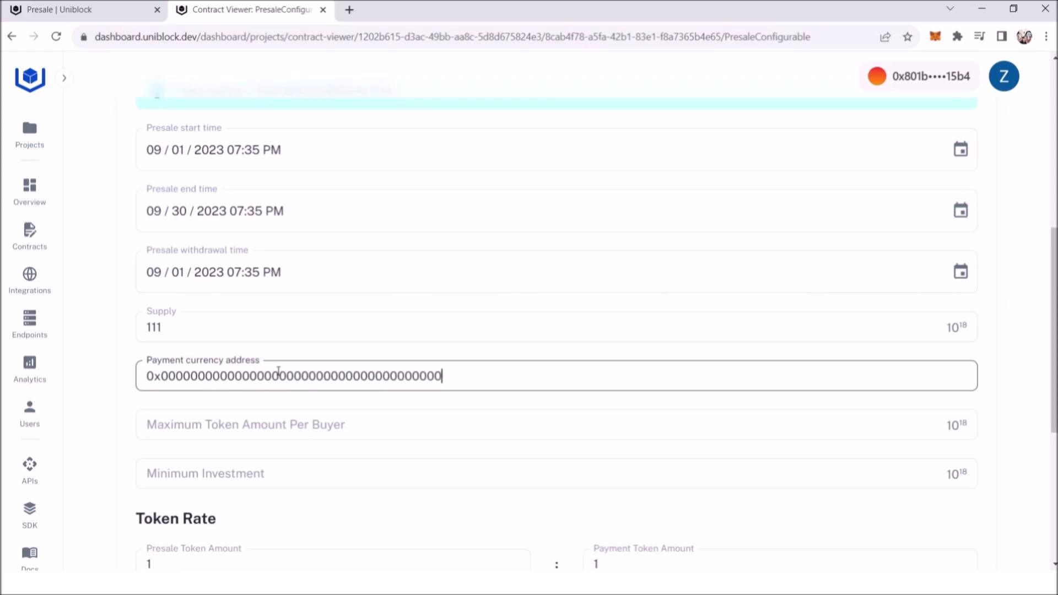
Step: Set the maximum token amount per buyer to 10 and the minimum investment to 1
click(372, 436)
text(10)
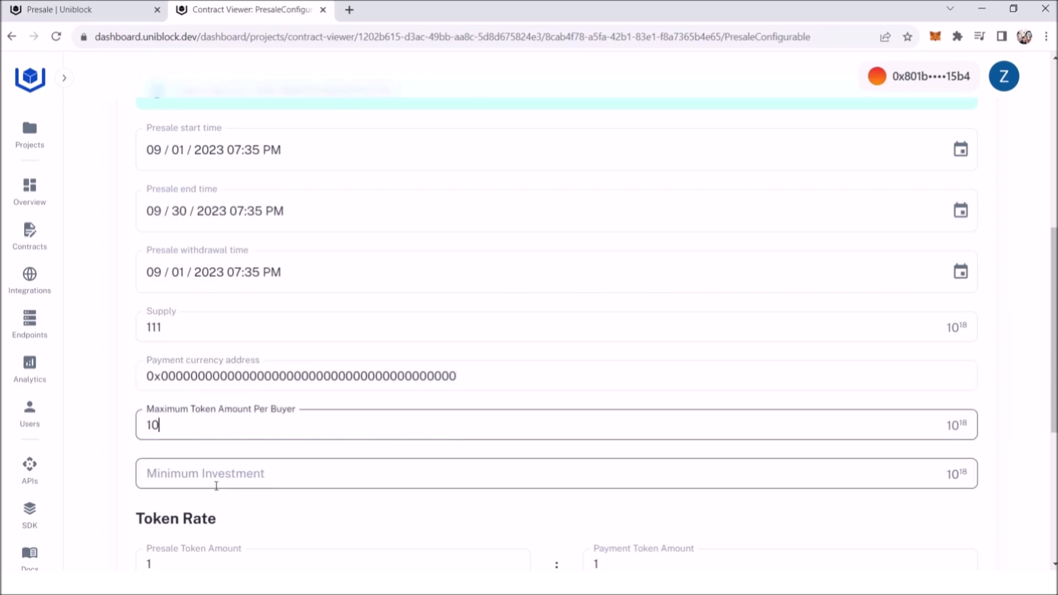
click(227, 480)
text(1)
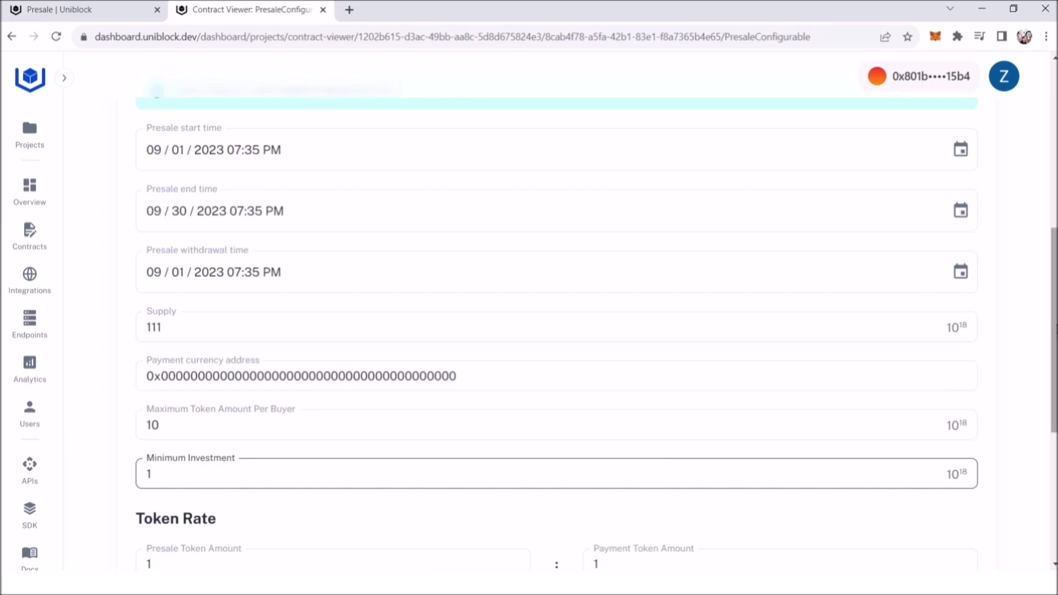
Step: Set the presale token amount in the token rate to 1000 for a payment token amount of 1
scroll(542, 488, down, 4)
drag(168, 348, 137, 350)
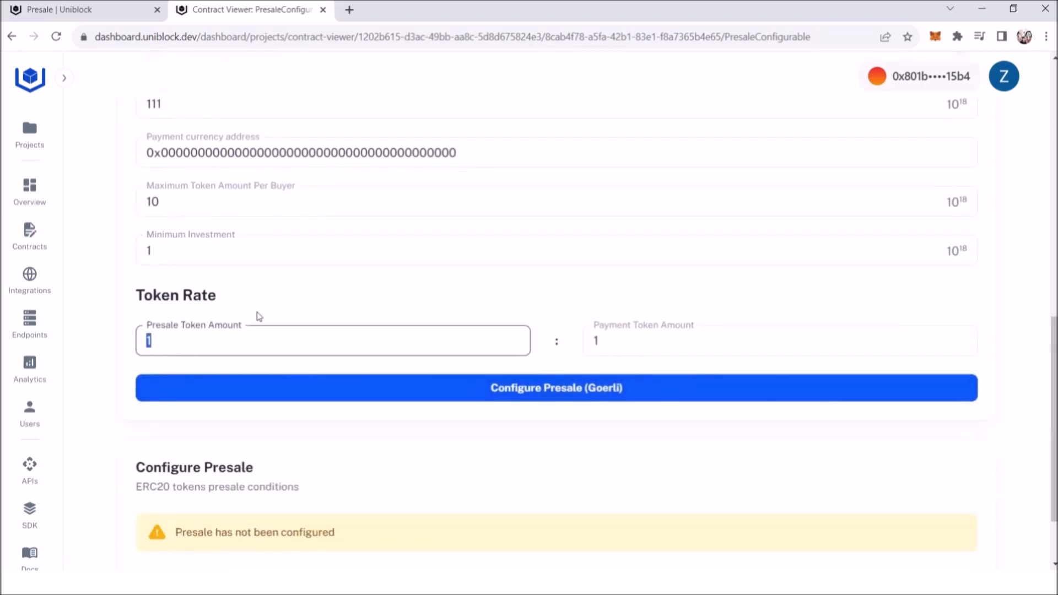
text(100)
click(293, 304)
click(224, 338)
text(0)
scroll(534, 407, down, 2)
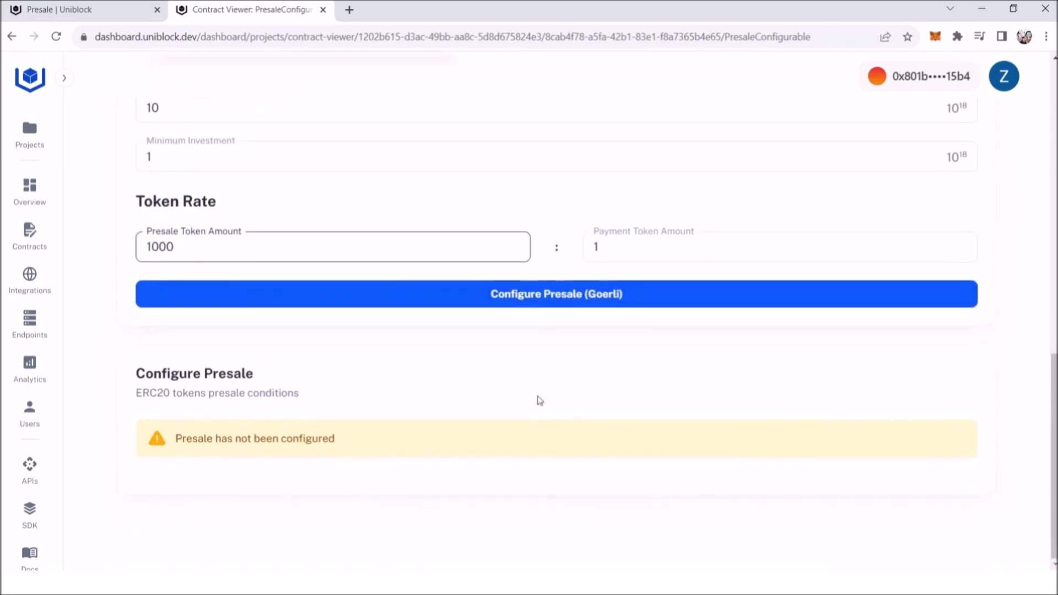
Step: Submit the presale configuration on Goerli, dismiss the transaction notice and reload the contract page
click(558, 298)
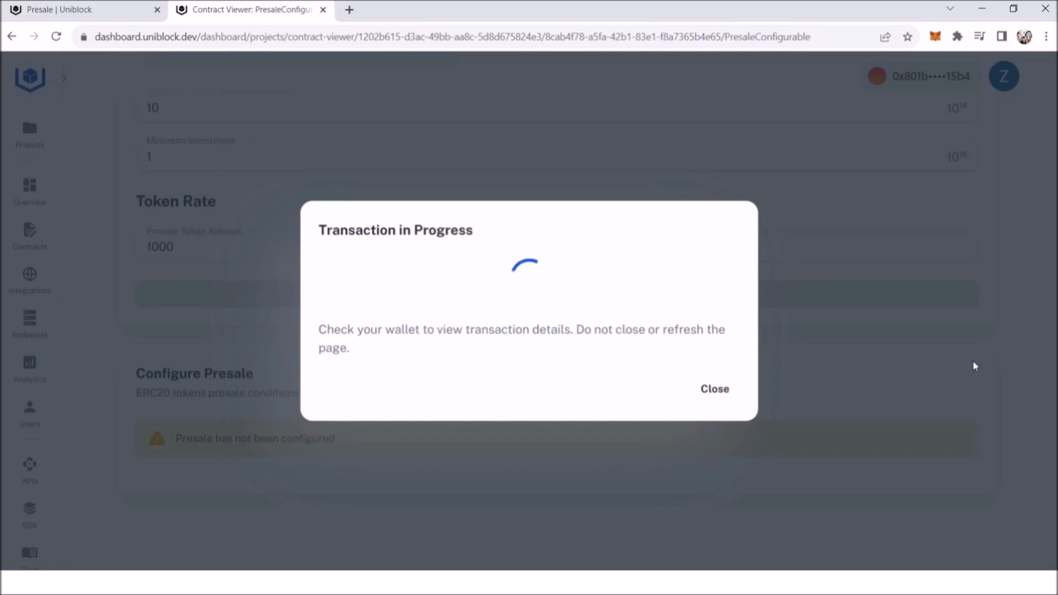
click(717, 379)
click(57, 37)
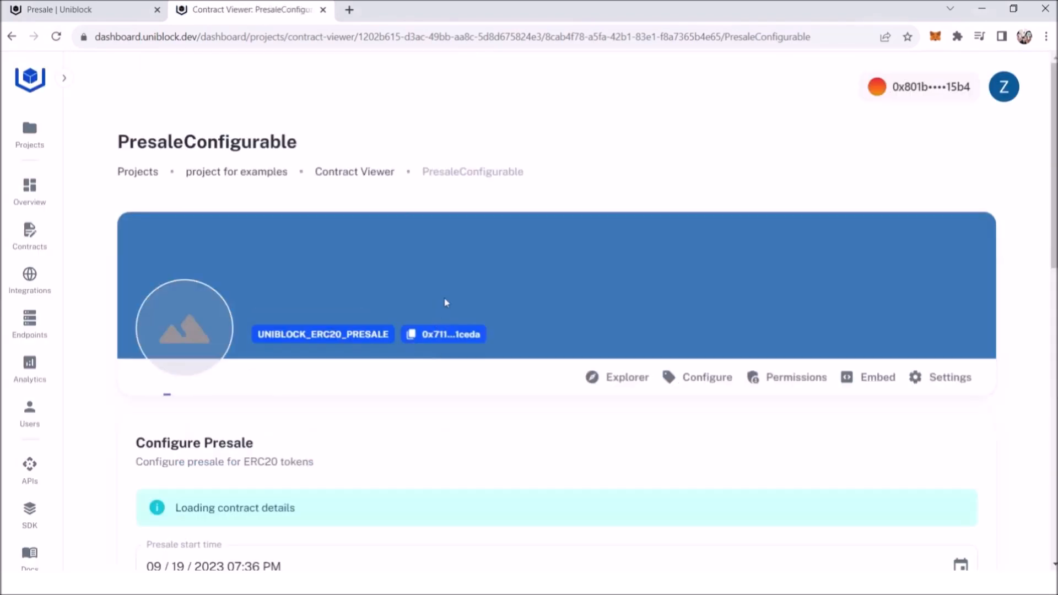
Step: Review the presale conditions and payment methods of the configured Good token Presale contract
scroll(569, 303, down, 5)
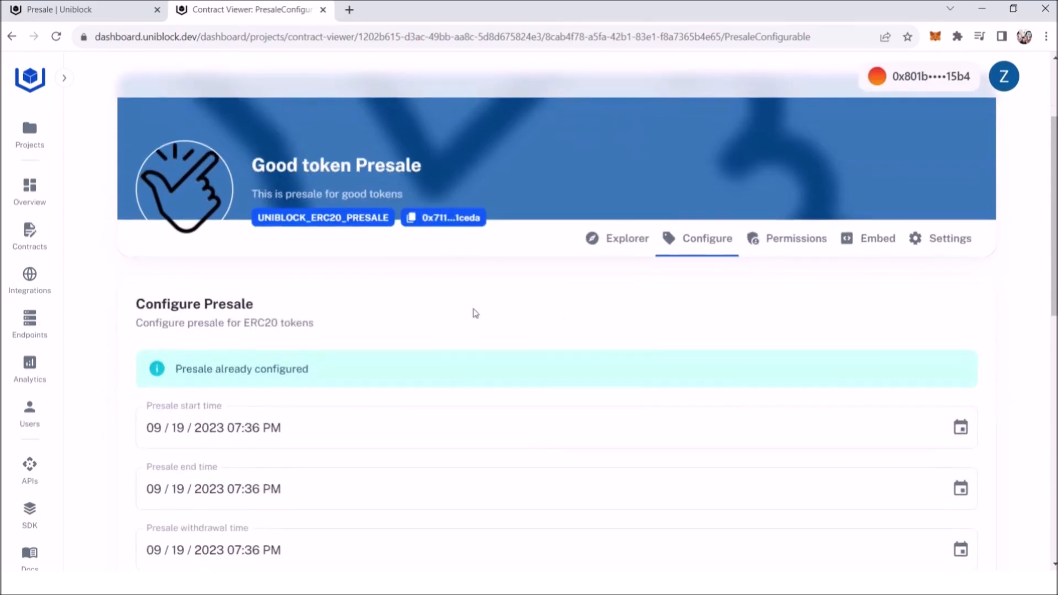
scroll(362, 241, down, 13)
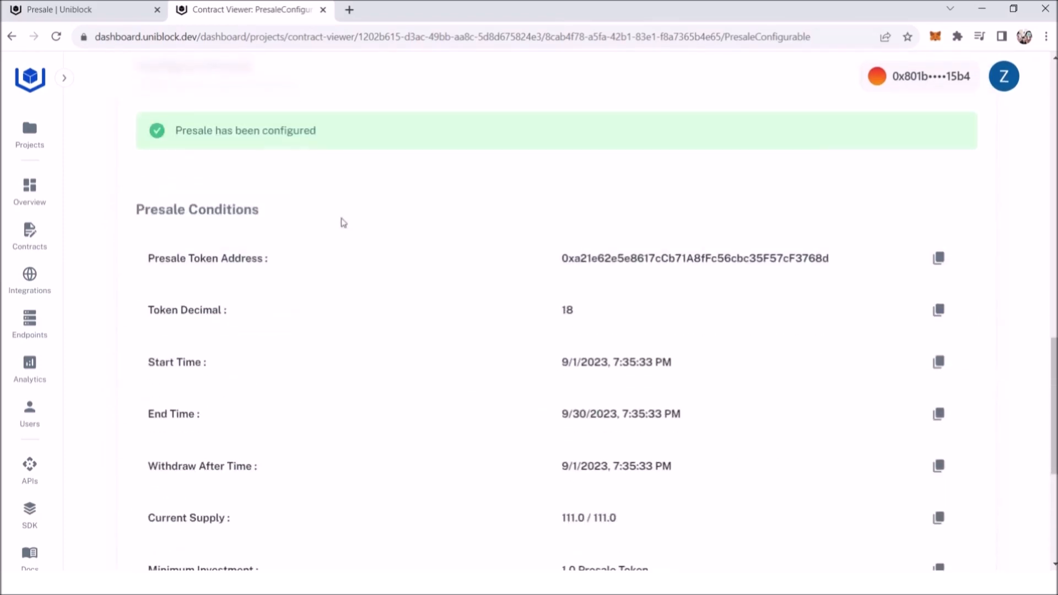
scroll(271, 177, up, 3)
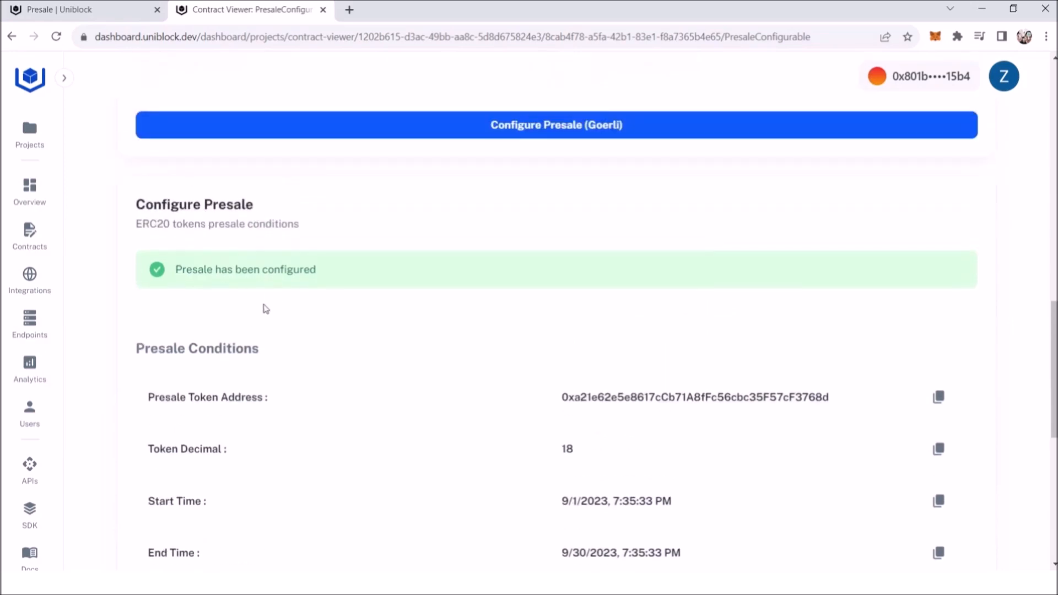
scroll(439, 371, down, 4)
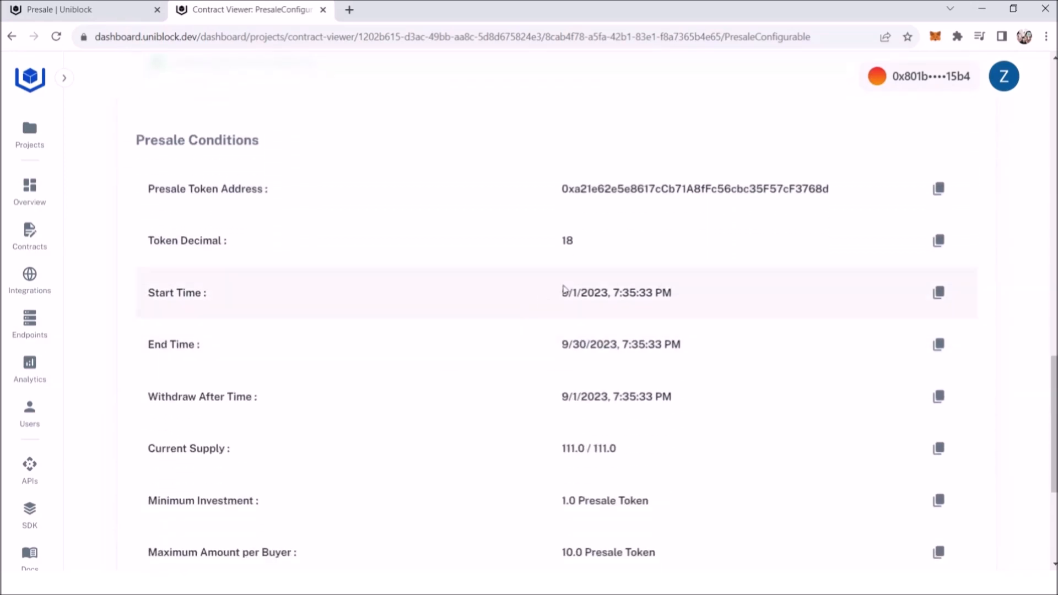
scroll(563, 289, down, 5)
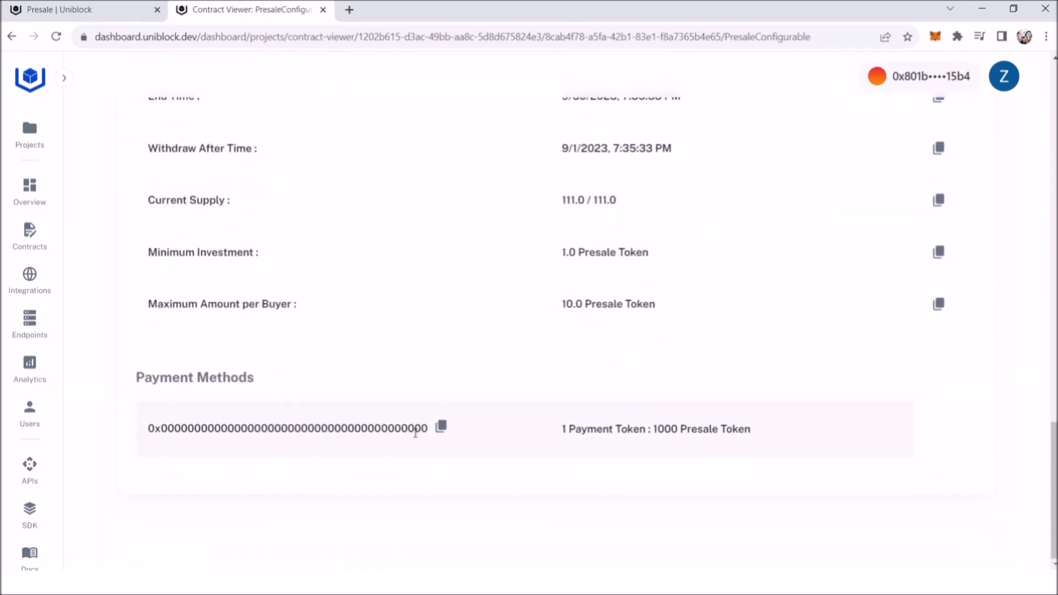
scroll(661, 423, up, 5)
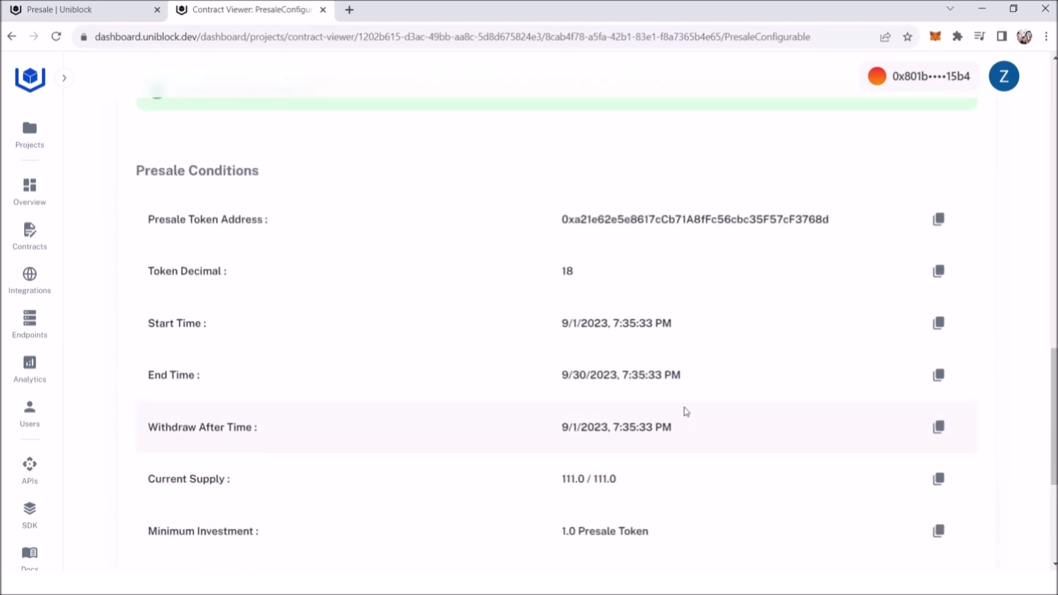
Step: Copy the Good token Presale contract address and load that contract on Goerli in the Presale app
scroll(684, 403, up, 10)
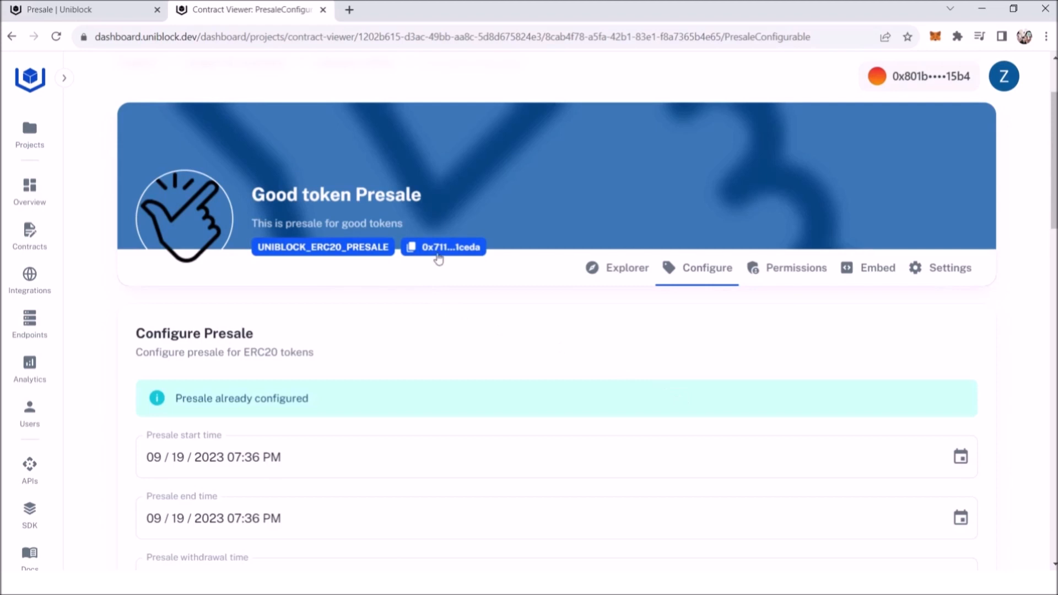
click(446, 249)
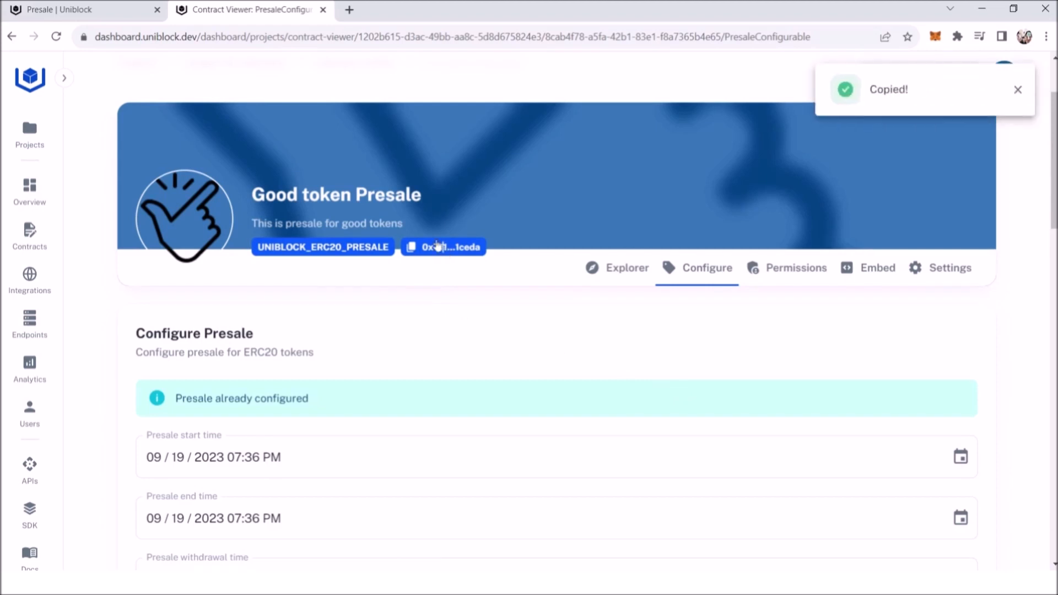
click(100, 16)
click(423, 194)
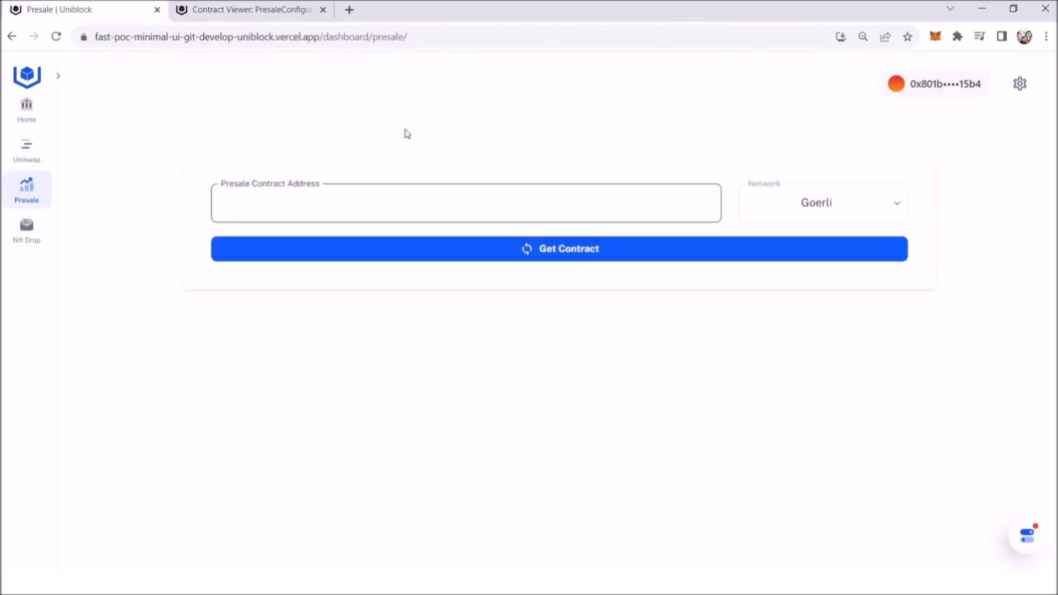
key(ctrl+v)
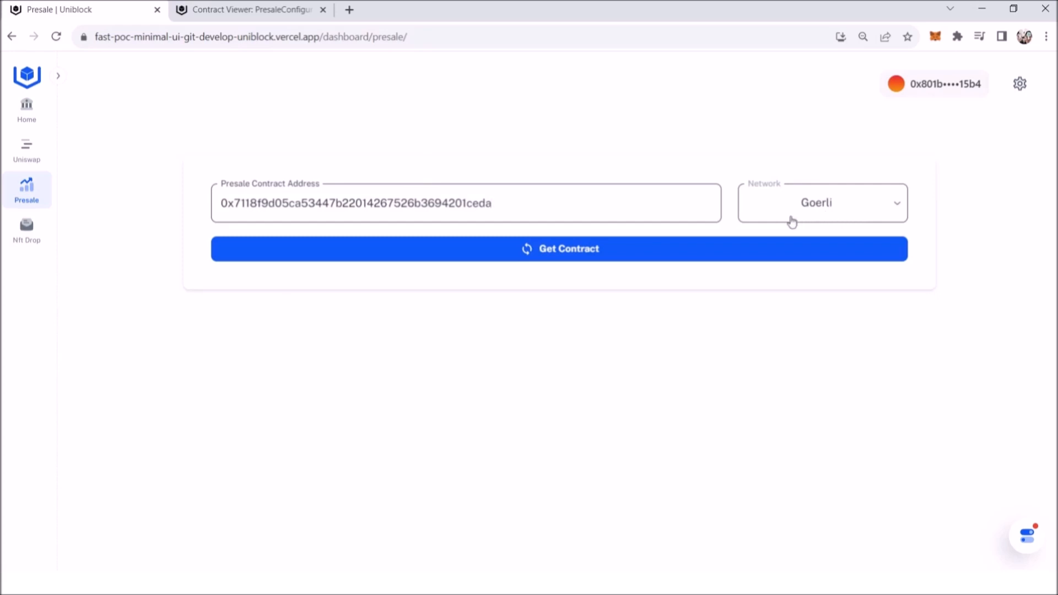
click(565, 253)
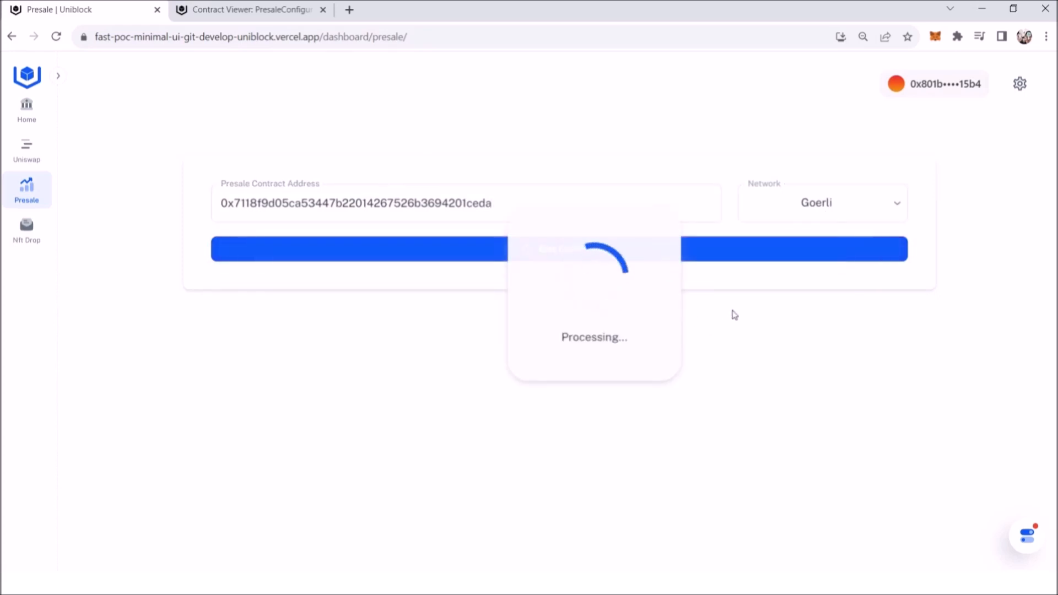
Step: Buy 1 GT from the presale with Ether as the payment token
scroll(733, 312, down, 4)
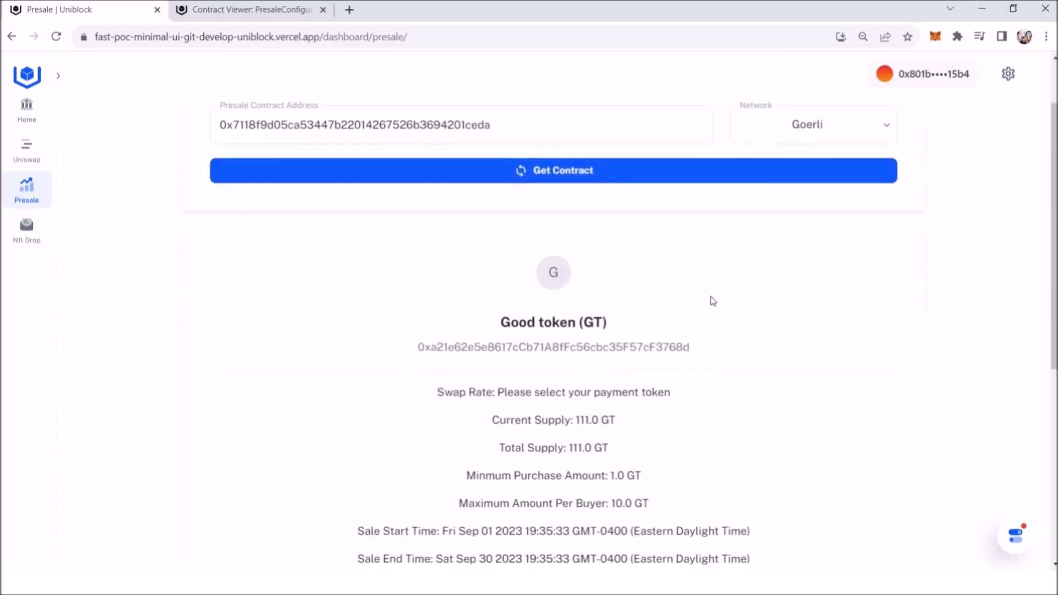
scroll(680, 298, down, 1)
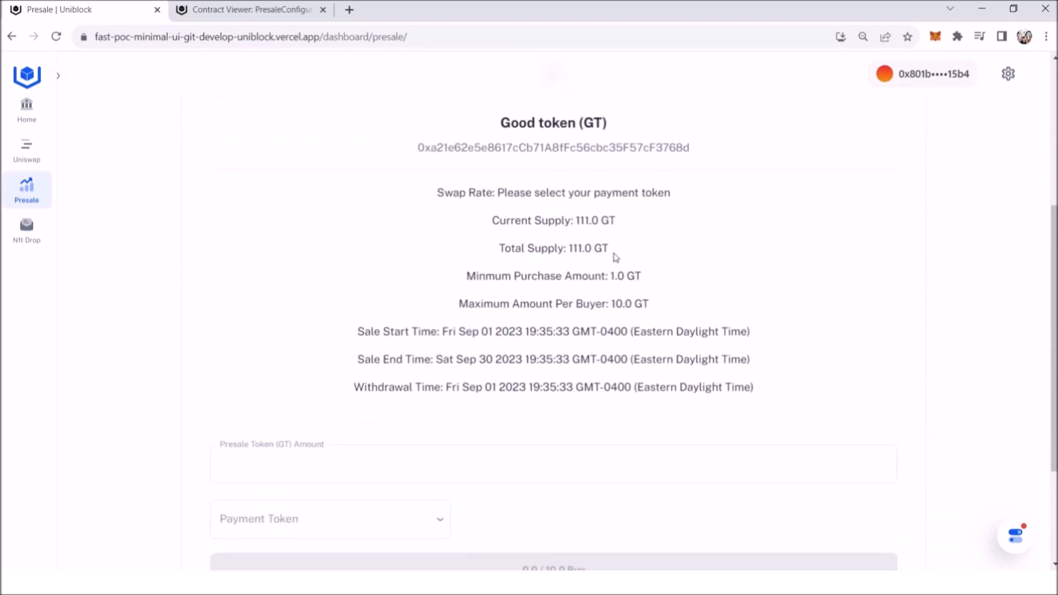
scroll(587, 339, down, 1)
click(415, 402)
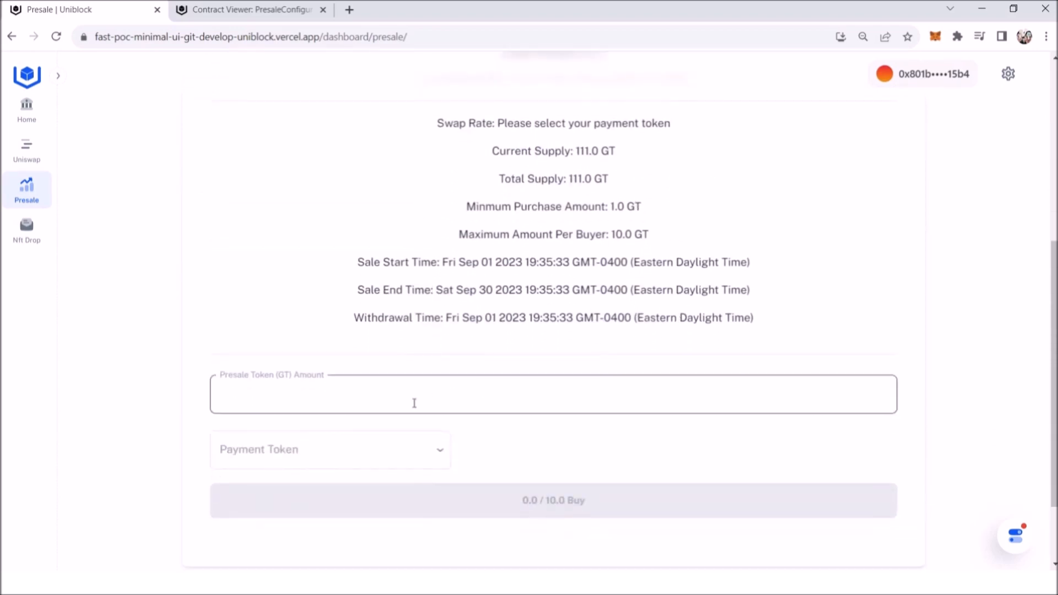
text(1)
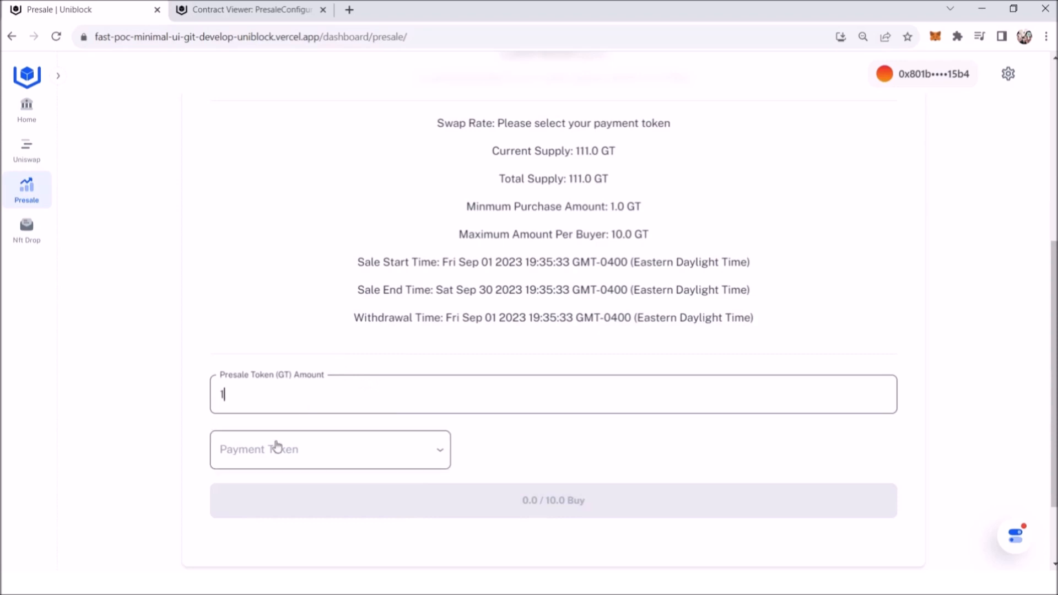
click(331, 456)
click(259, 490)
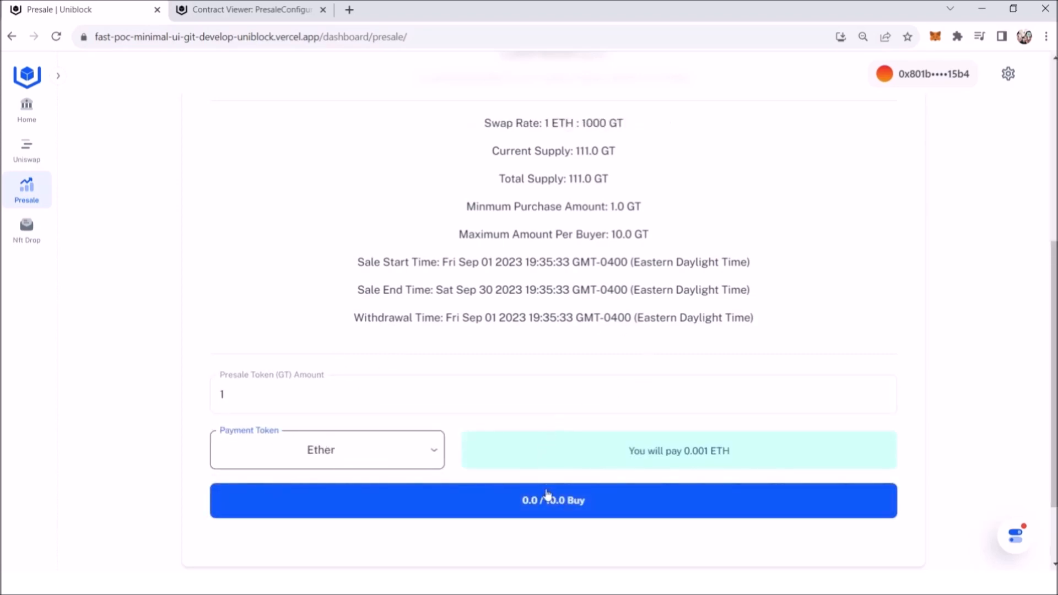
click(548, 501)
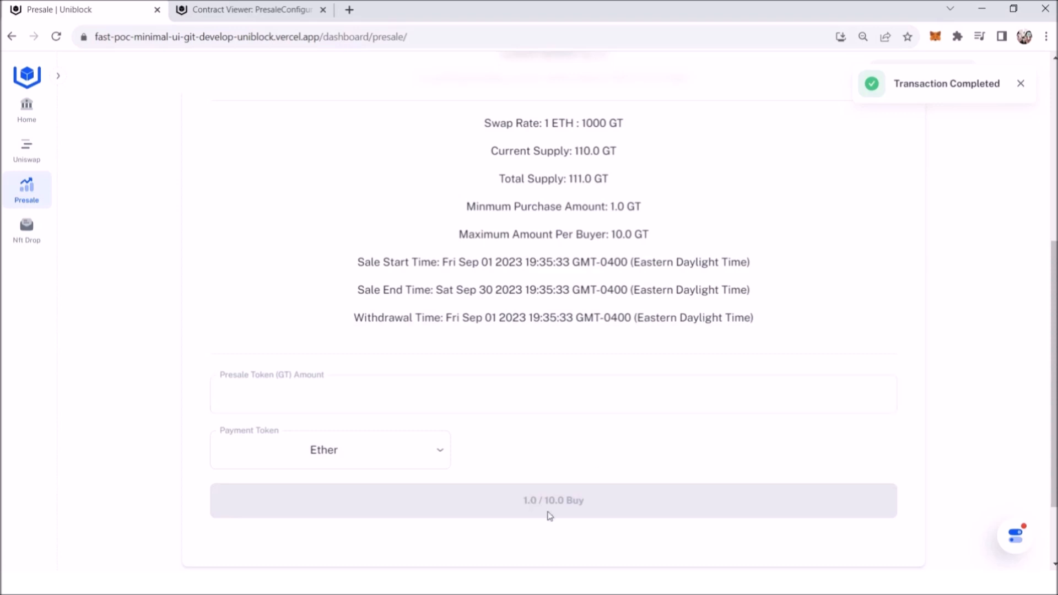
scroll(557, 345, up, 2)
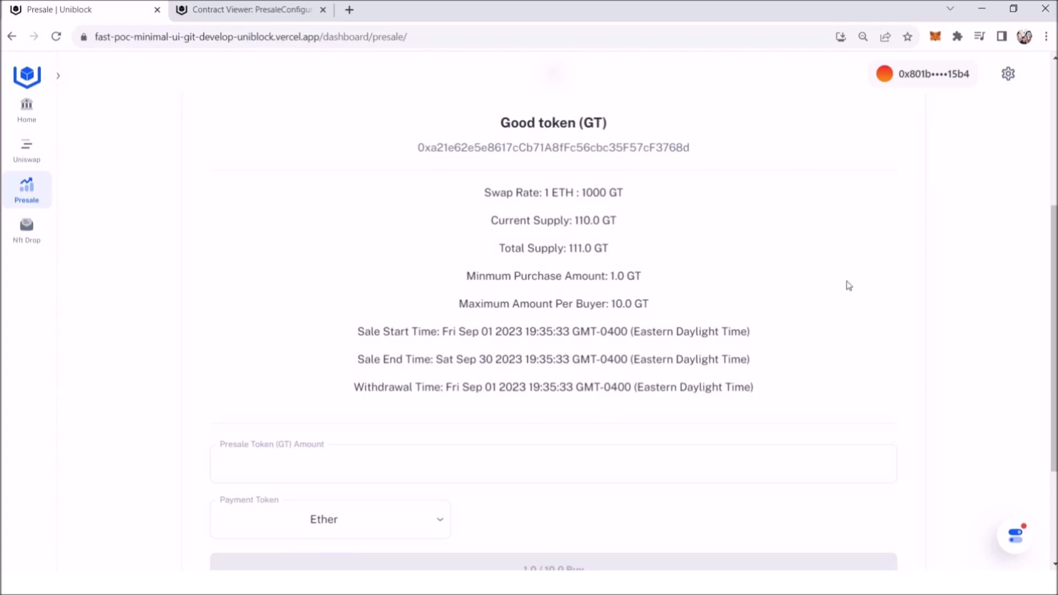
Step: Switch to the Uniblock dashboard and copy the Good token contract address from the project's contracts
click(264, 8)
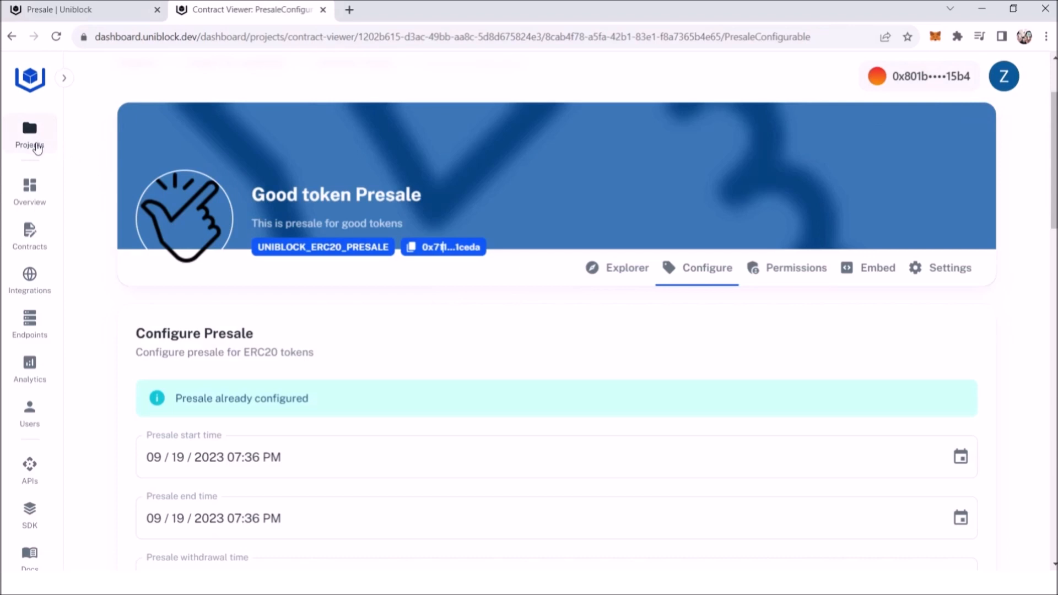
click(30, 236)
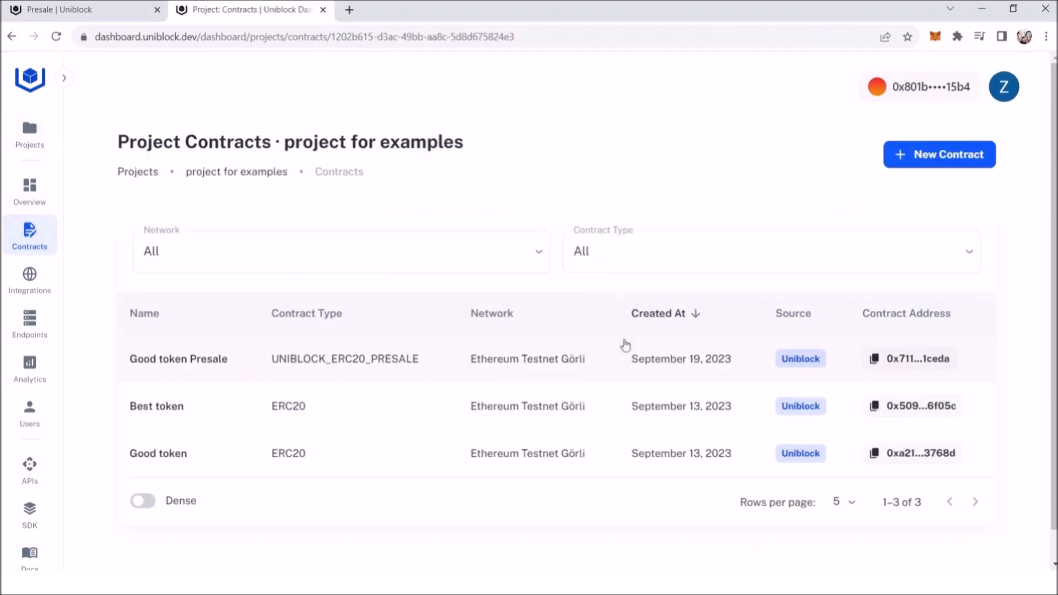
click(923, 459)
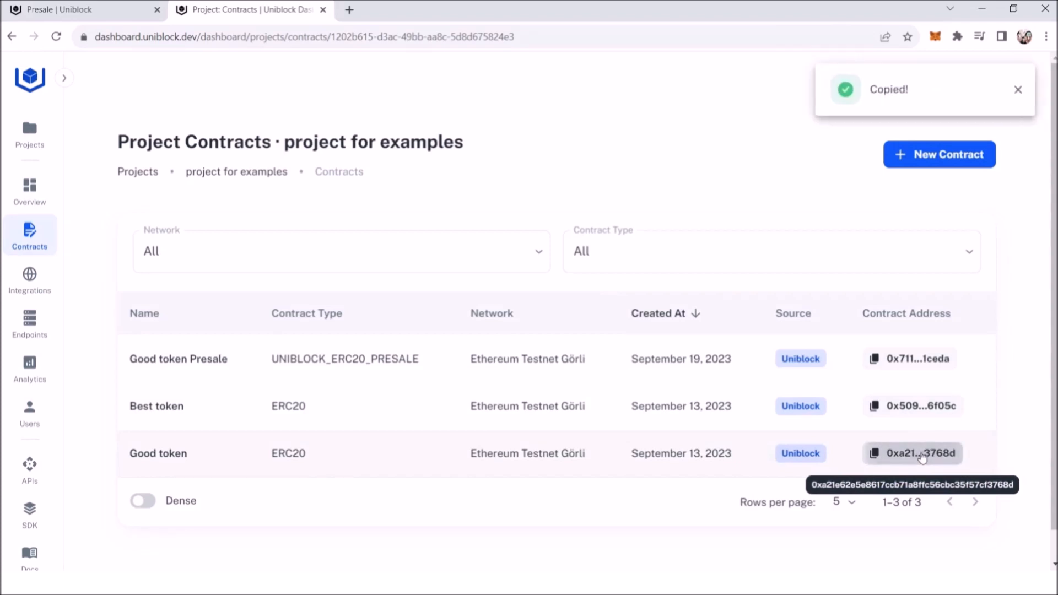
Step: Start creating a new ERC20 Presale extension contract in the project
click(918, 156)
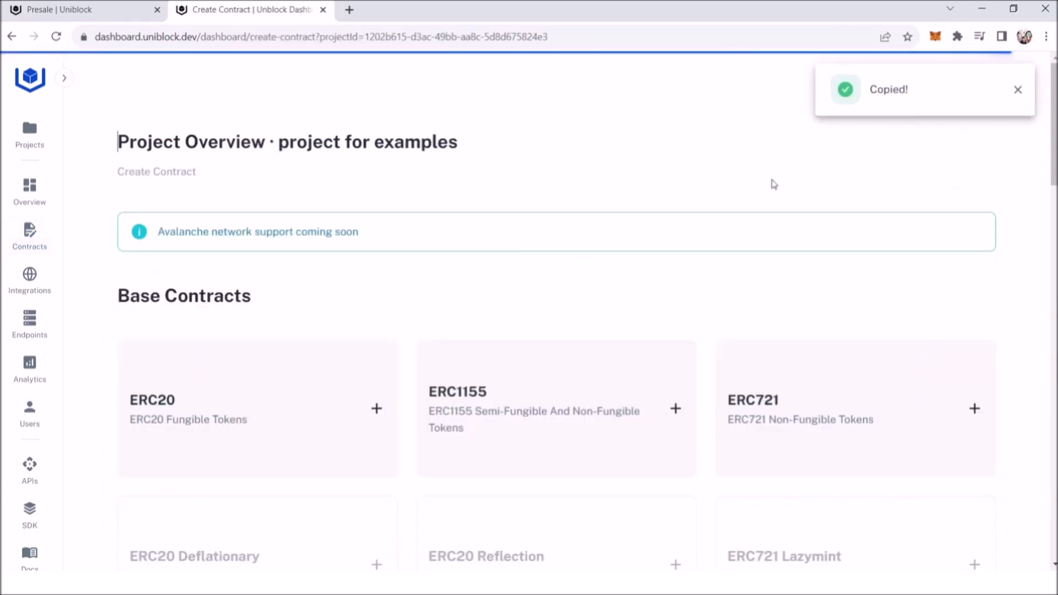
scroll(647, 283, down, 2)
scroll(1053, 184, down, 10)
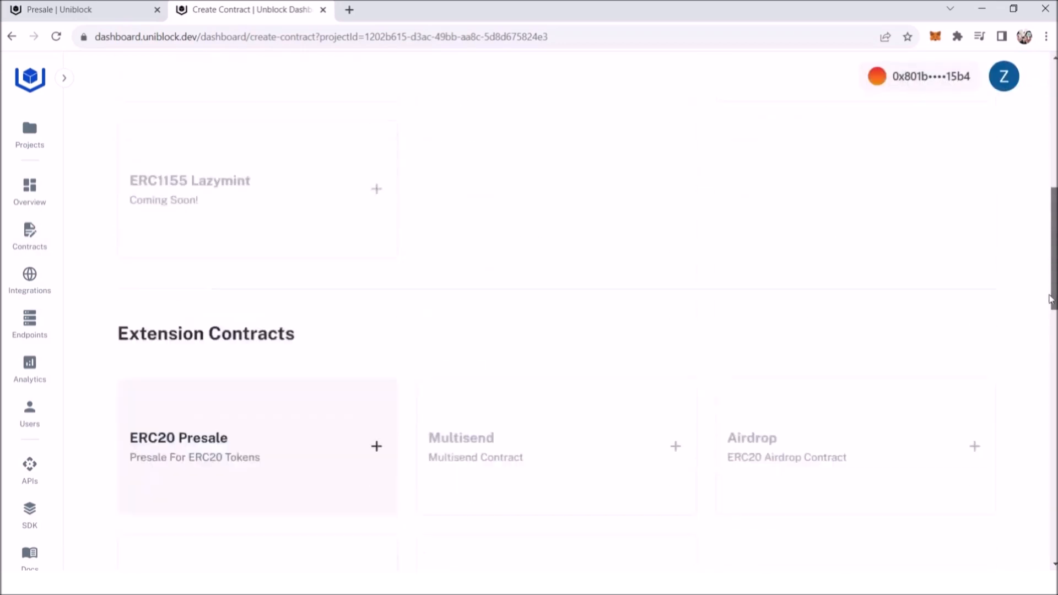
click(229, 307)
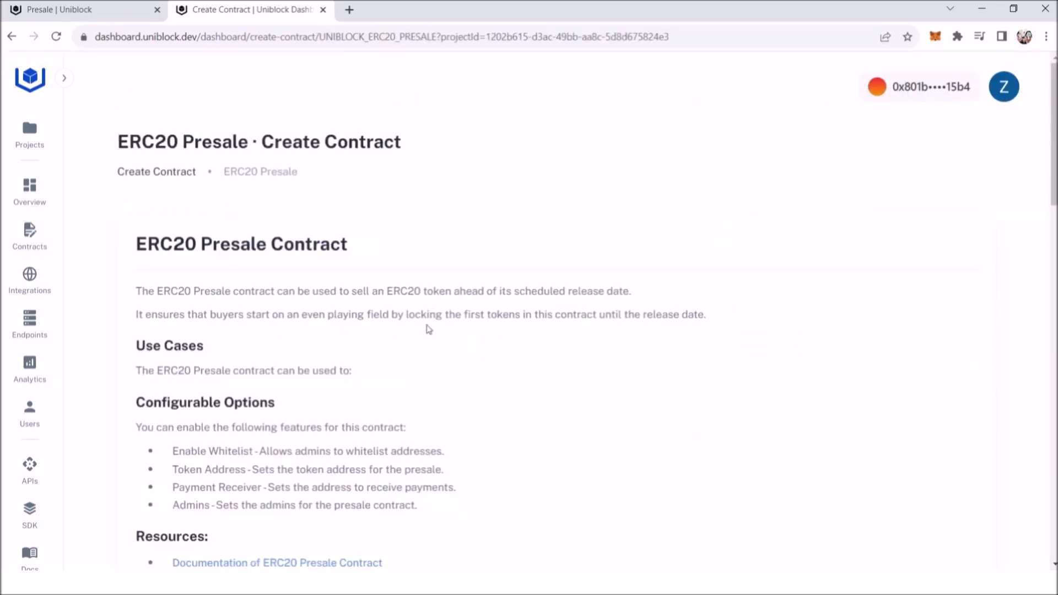
Step: Upload the hand image, name the contract Good Token Presale 2, set symbol GTP2, and describe it as "This is second good token presale contract"
scroll(428, 329, down, 10)
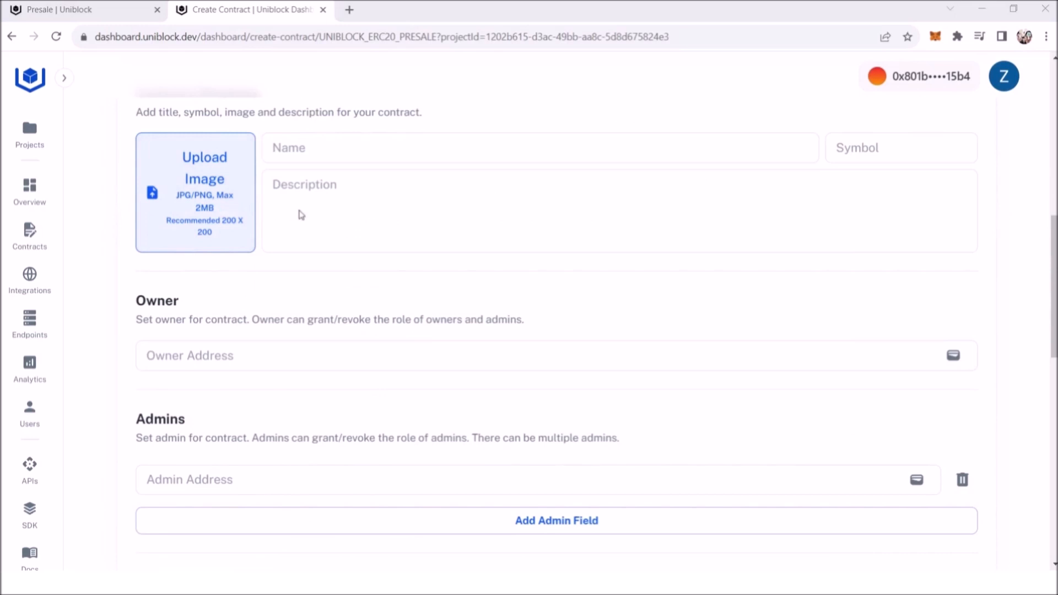
click(325, 182)
click(326, 159)
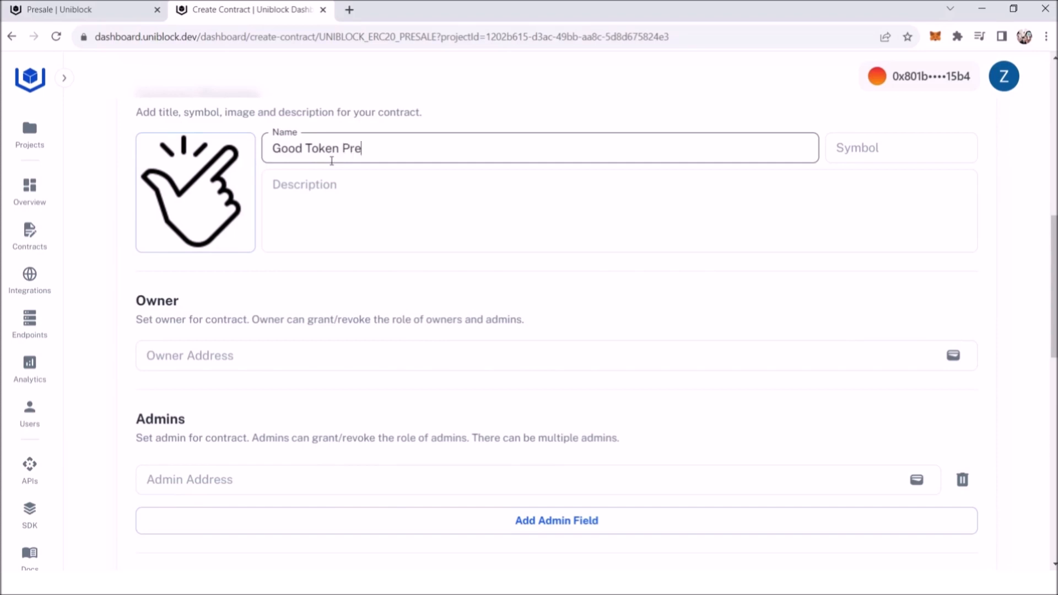
key(Tab)
text(GTP2)
key(Tab)
text(This is second good token presale contract)
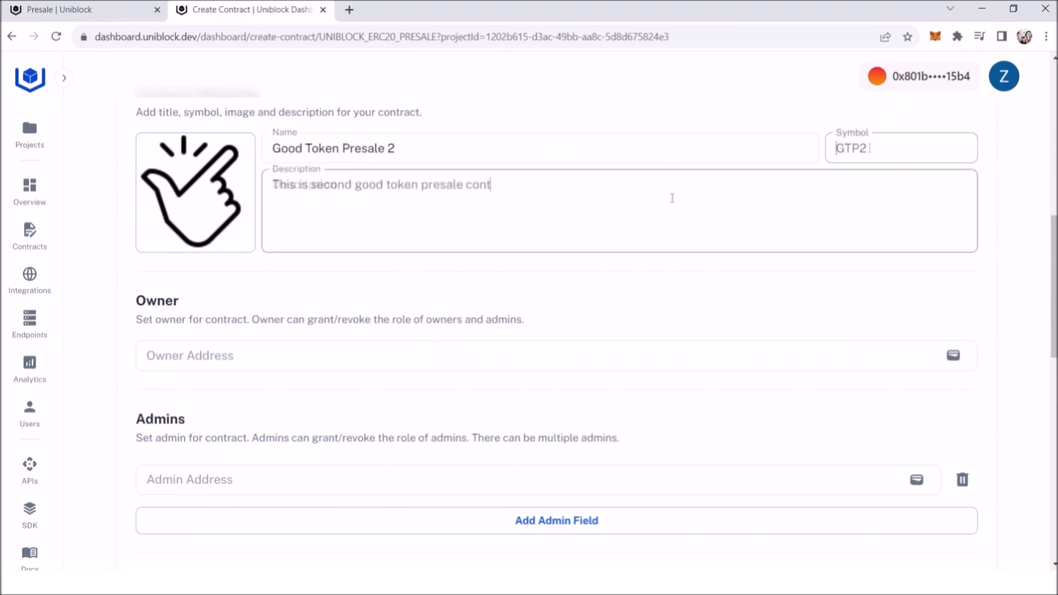
Step: Autofill the connected wallet address as the contract's owner, admin and payment receiver
click(954, 356)
scroll(947, 341, down, 5)
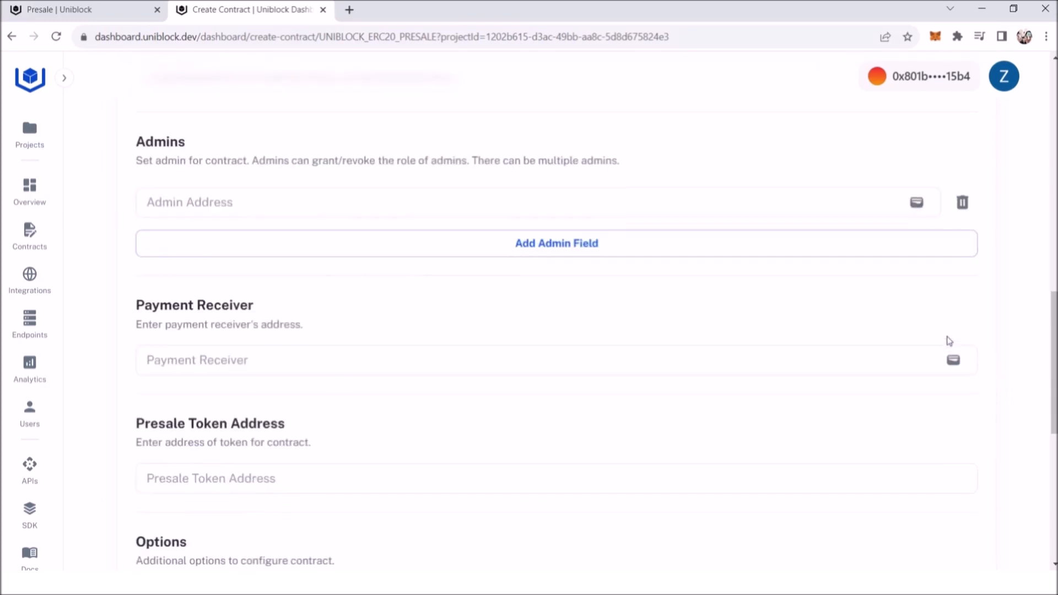
click(918, 202)
click(955, 362)
Step: Paste the copied Good token contract address as the presale token address
scroll(815, 325, down, 4)
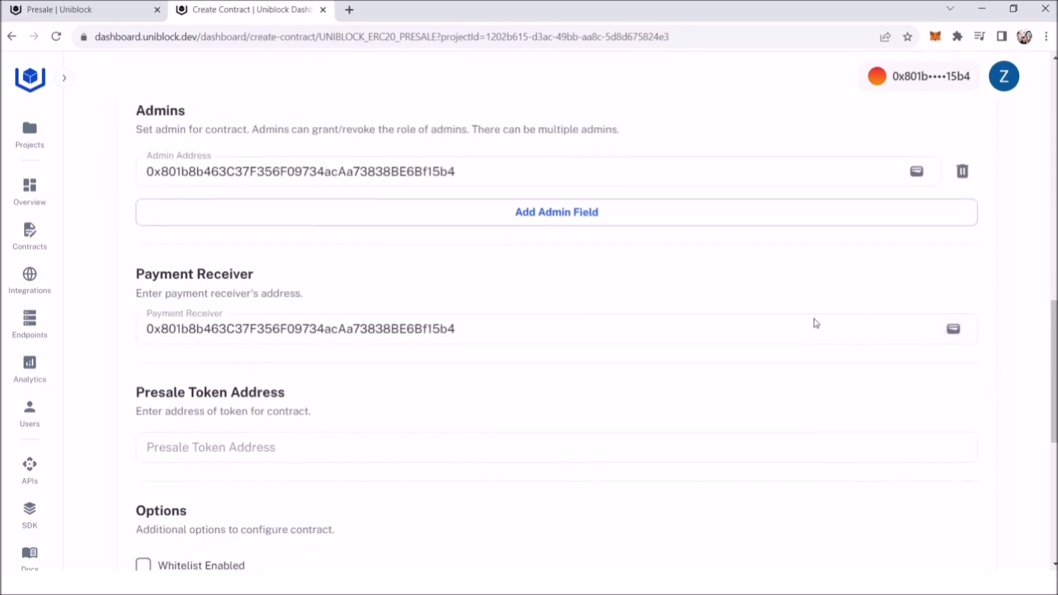
click(341, 269)
key(ctrl+v)
Step: Deploy the contract to Ethereum Testnet Görli without the whitelist and view the deployed contract
scroll(458, 338, down, 3)
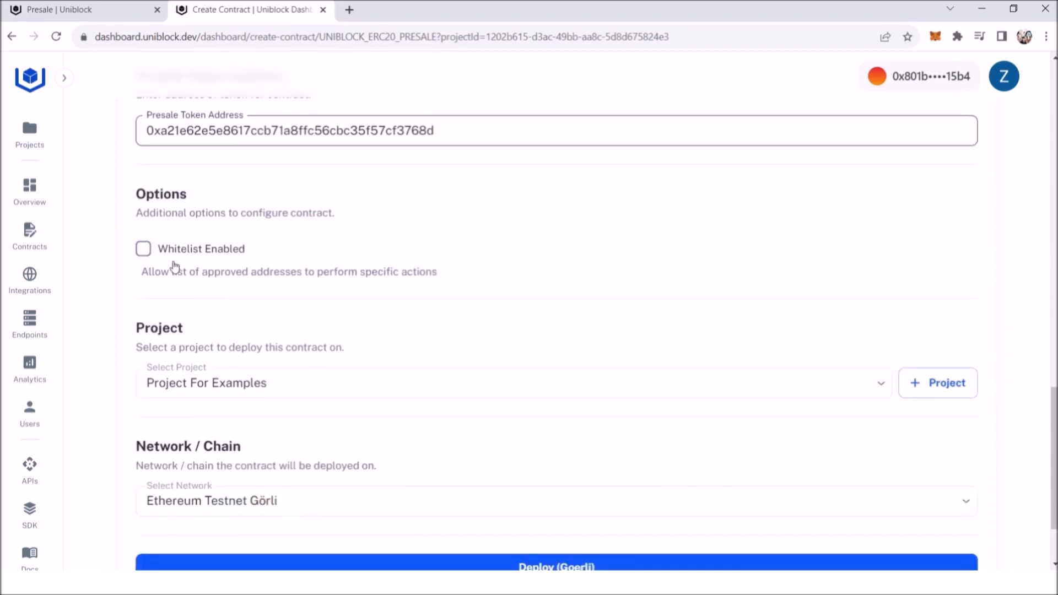
scroll(243, 325, down, 2)
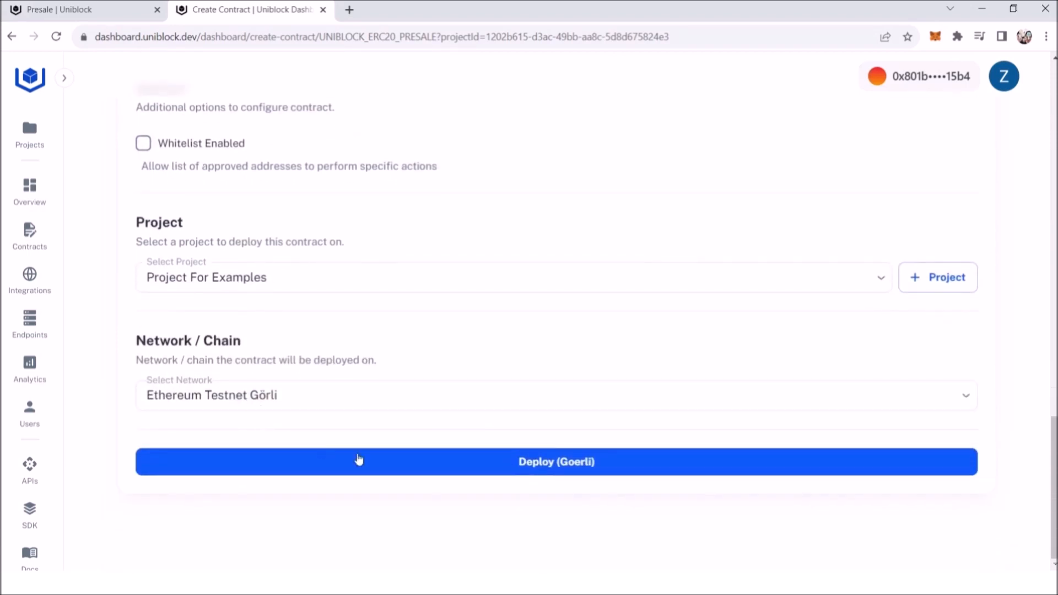
click(543, 471)
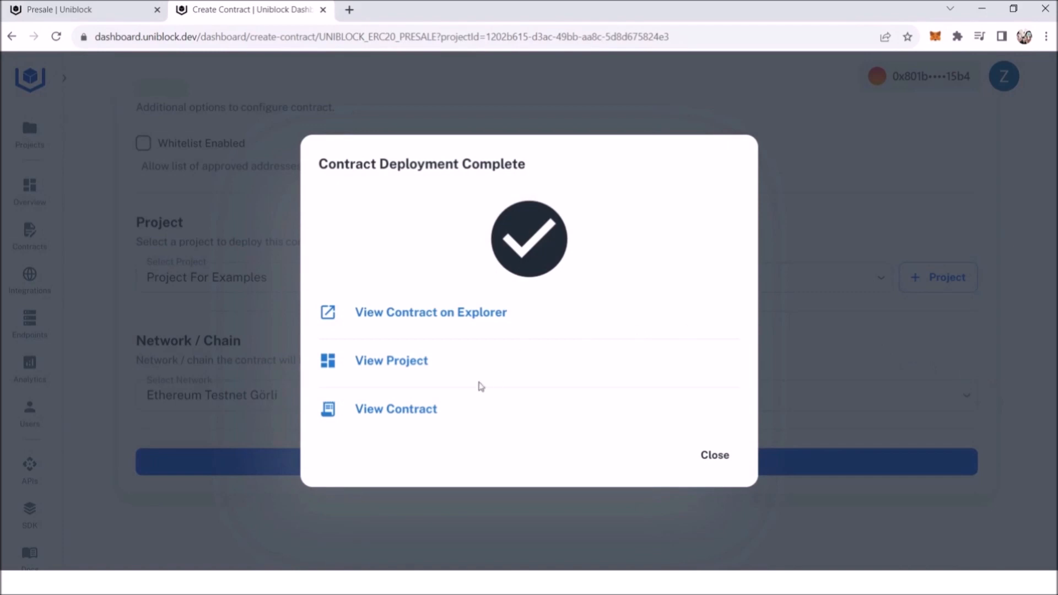
click(408, 413)
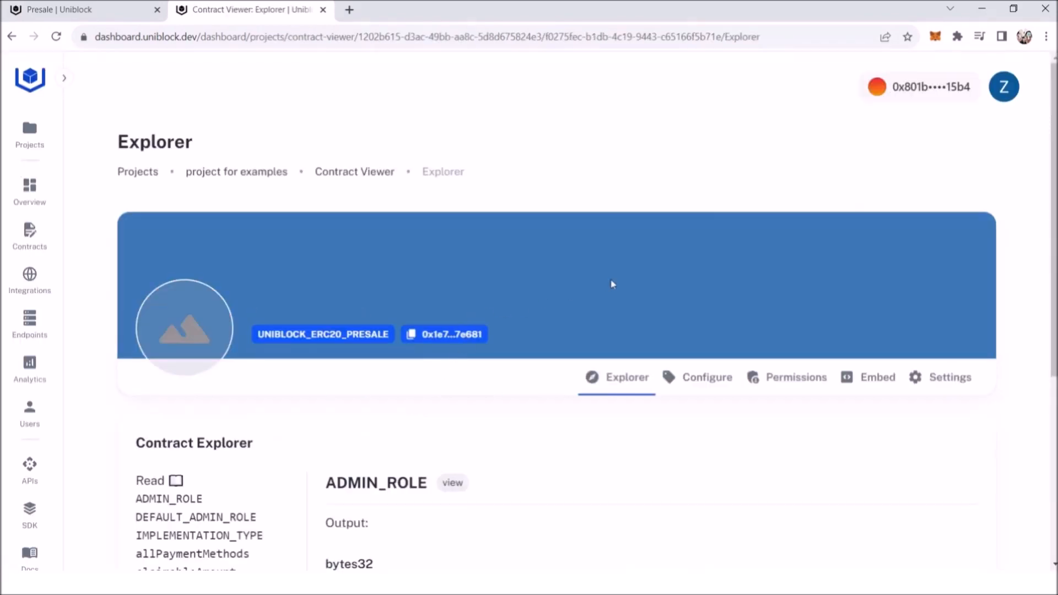
Step: Approve the maximum token amount on Goerli in the Good Token Presale 2 configuration and reload the page
scroll(601, 274, down, 2)
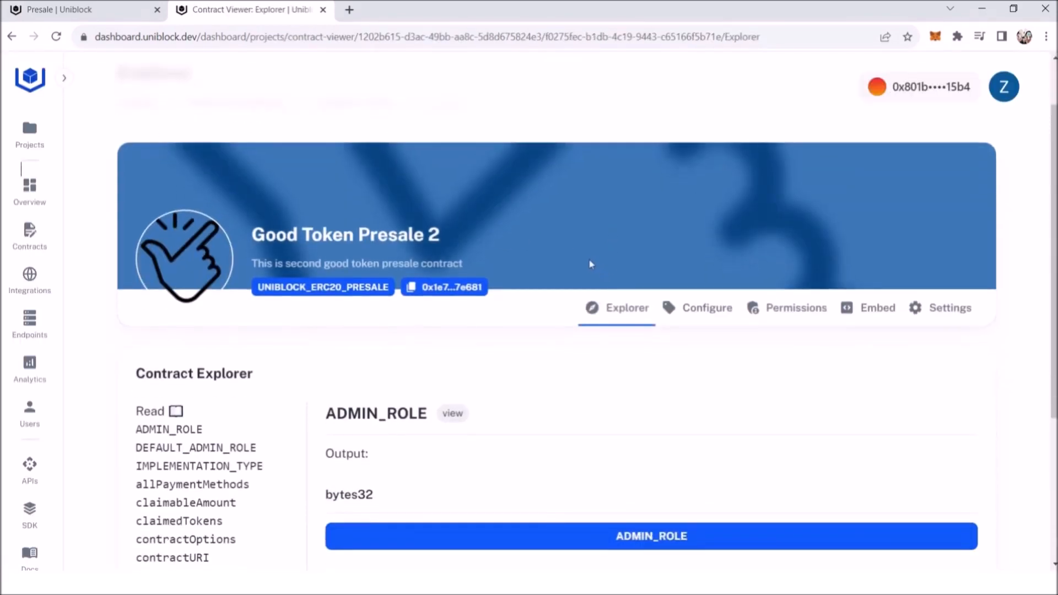
click(701, 319)
scroll(484, 283, down, 3)
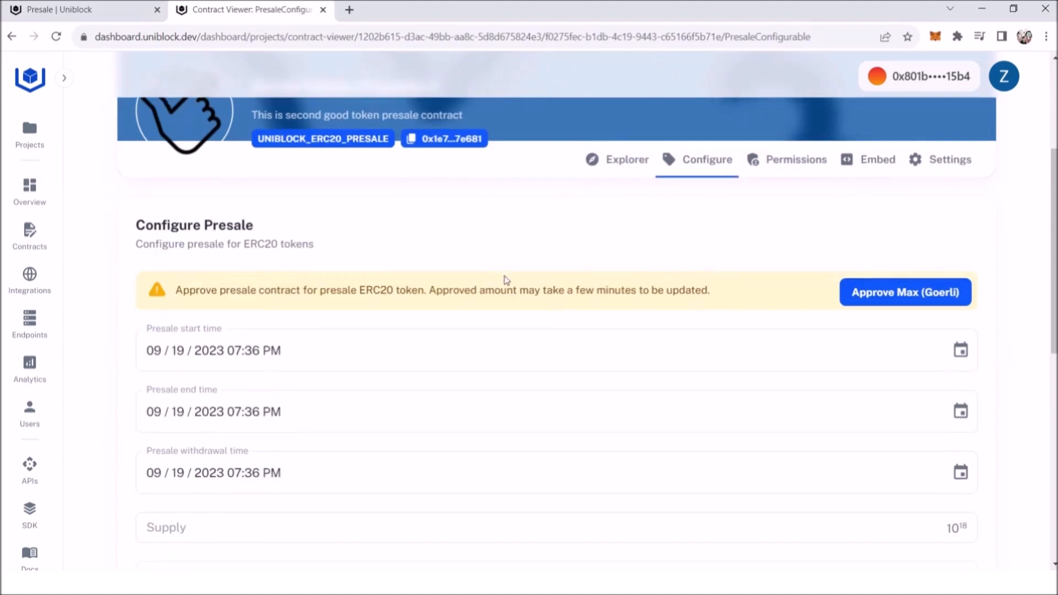
scroll(506, 281, down, 1)
click(877, 234)
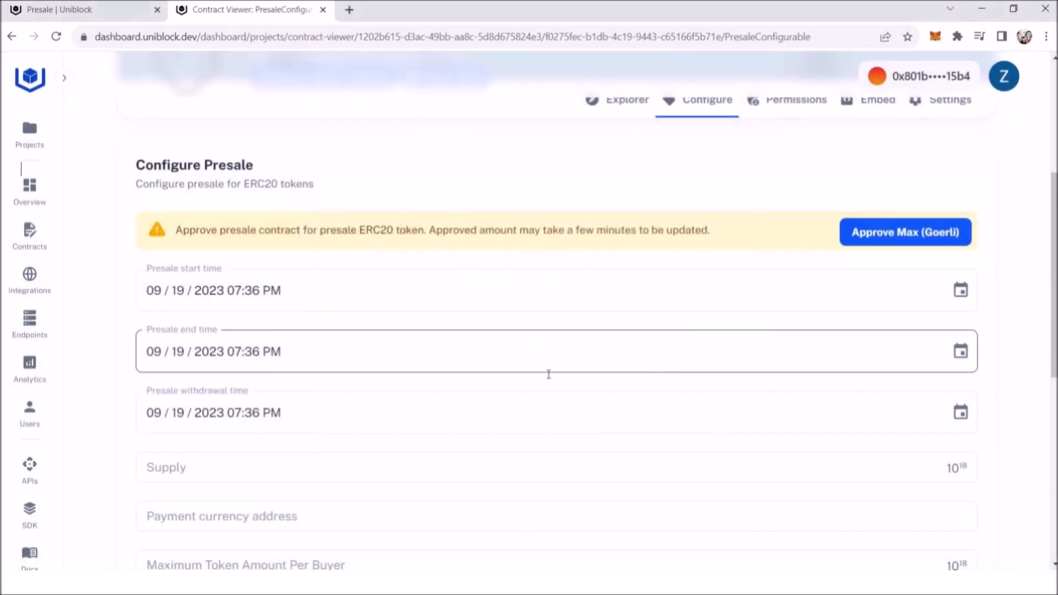
click(56, 36)
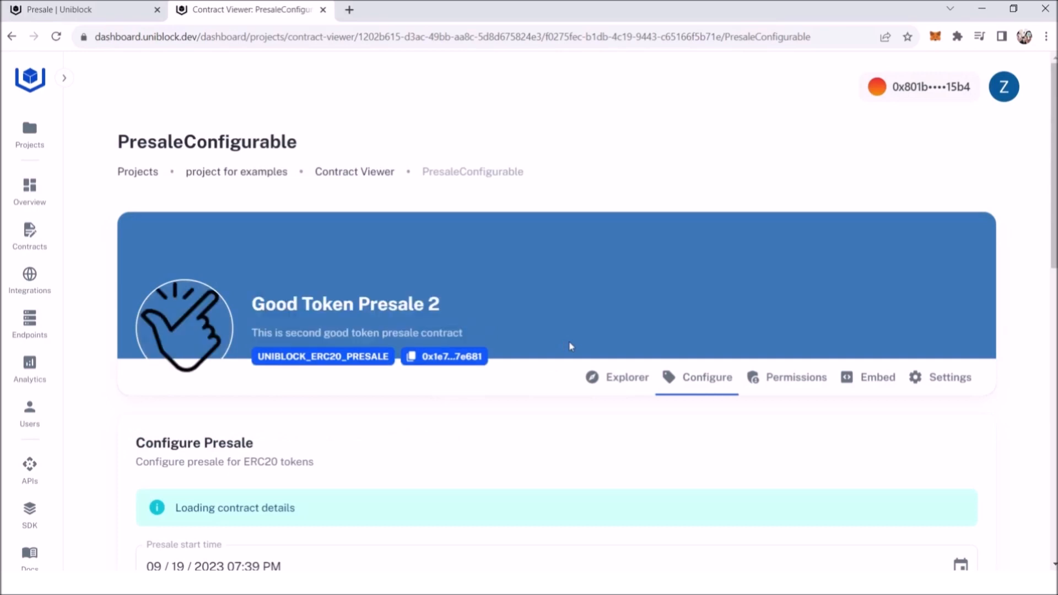
Step: Set the presale start date to 09/01/2023 and both the end and withdrawal dates to 09/30/2023
scroll(574, 345, down, 5)
scroll(575, 347, down, 1)
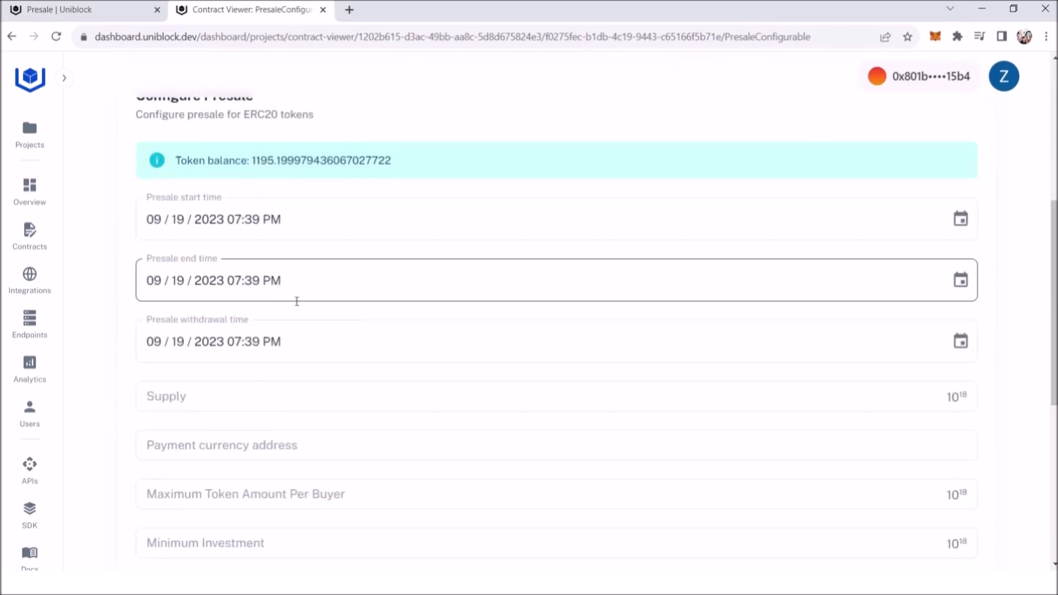
click(964, 226)
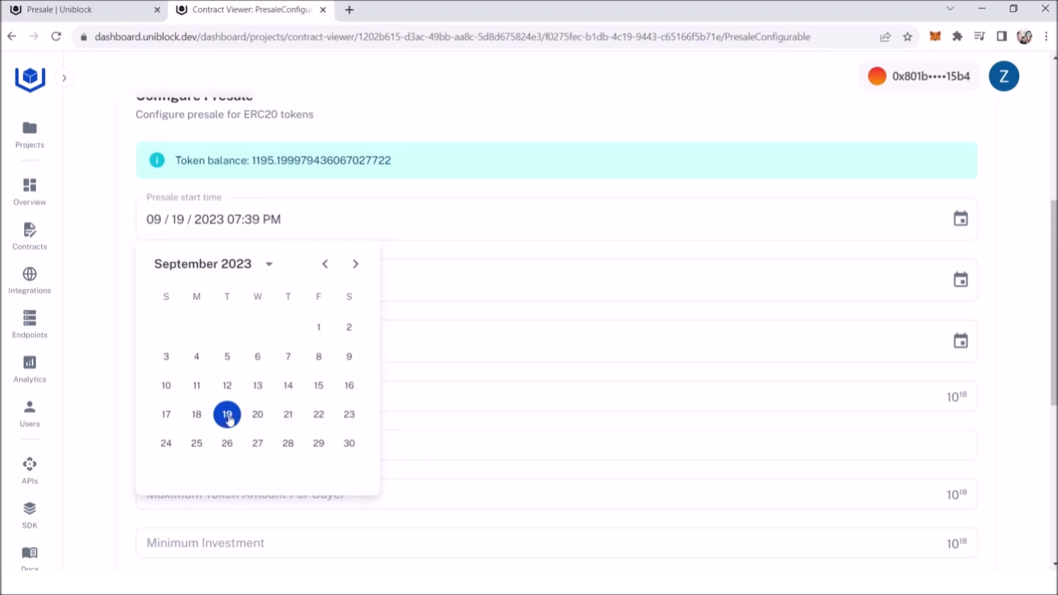
click(320, 328)
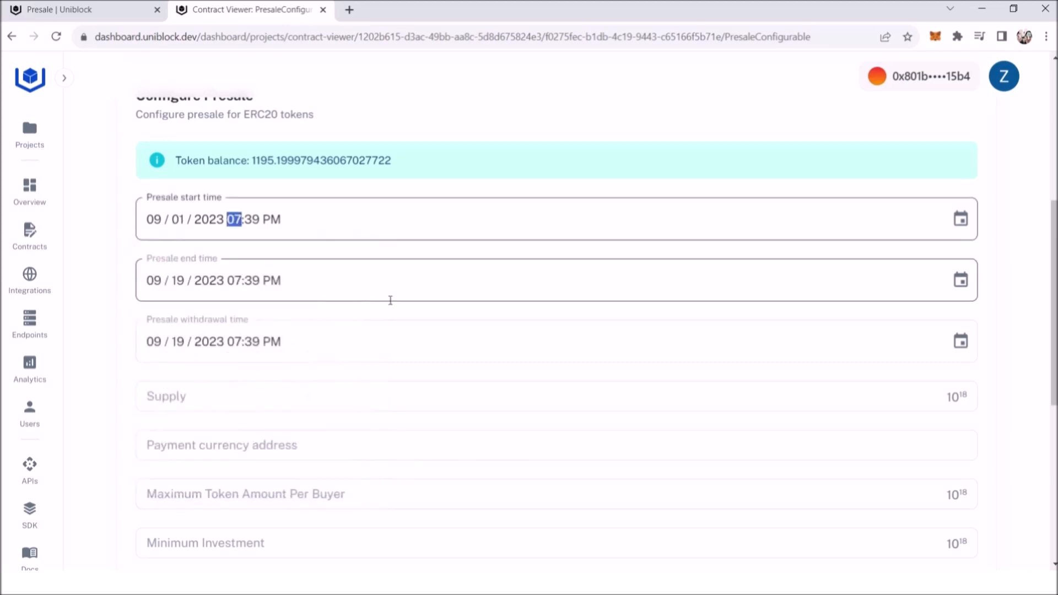
click(964, 283)
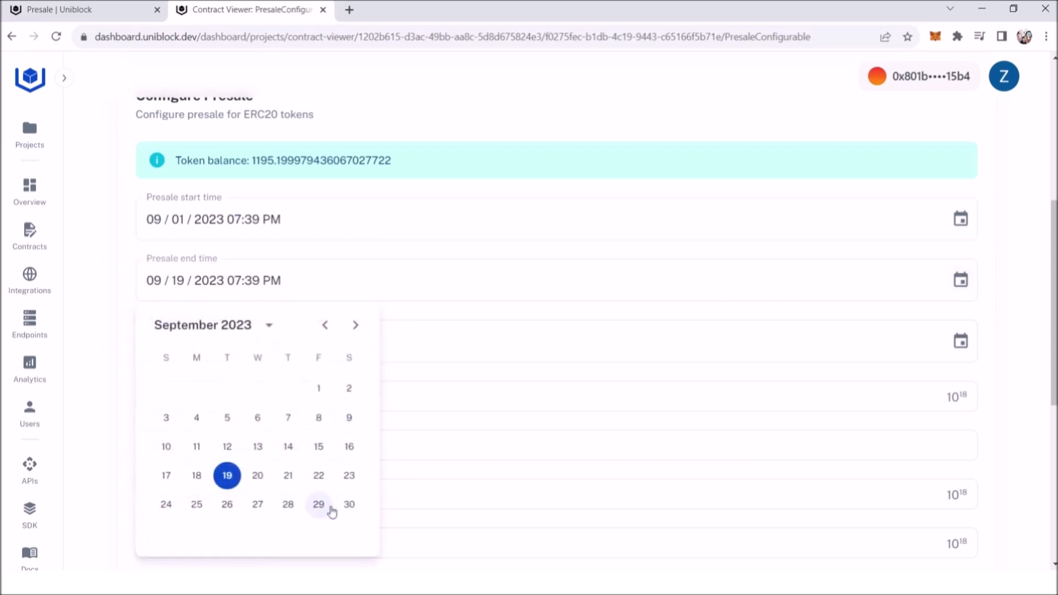
click(351, 503)
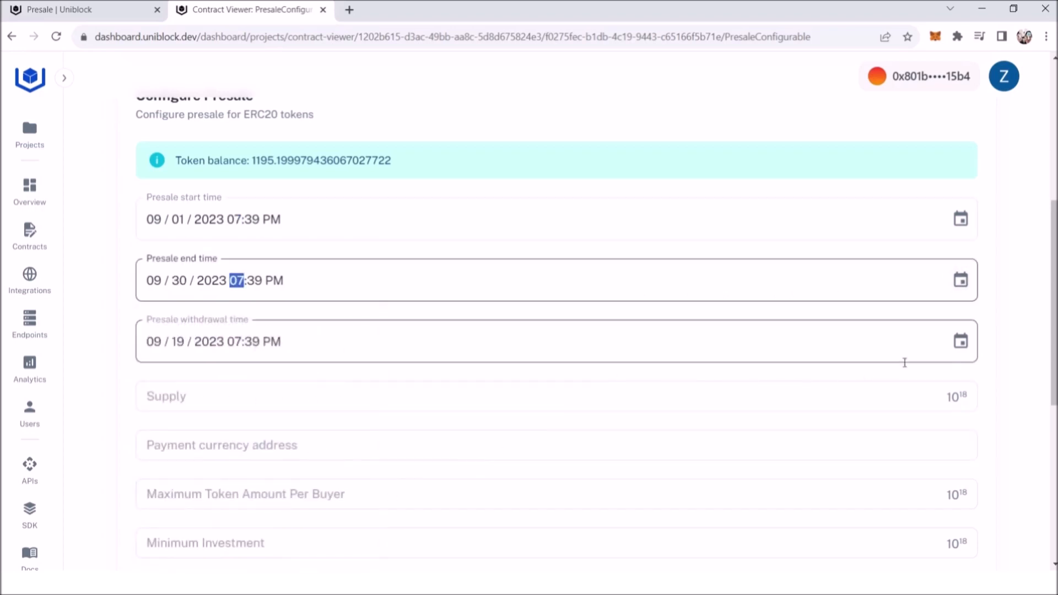
click(965, 341)
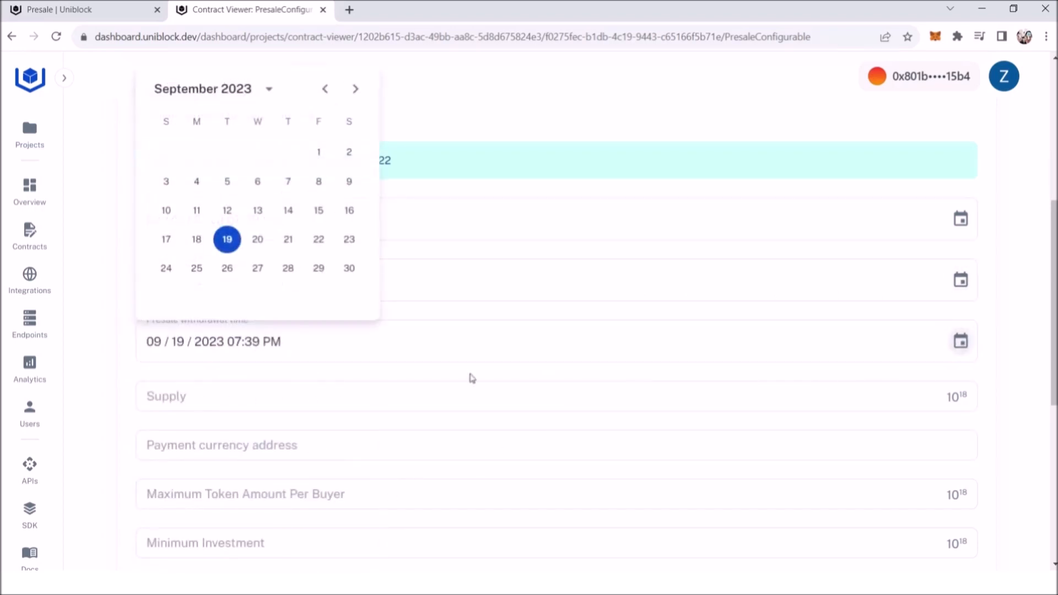
click(351, 269)
Step: Set the presale supply to 111 and enter the all-zero address as the payment currency address
scroll(381, 369, down, 1)
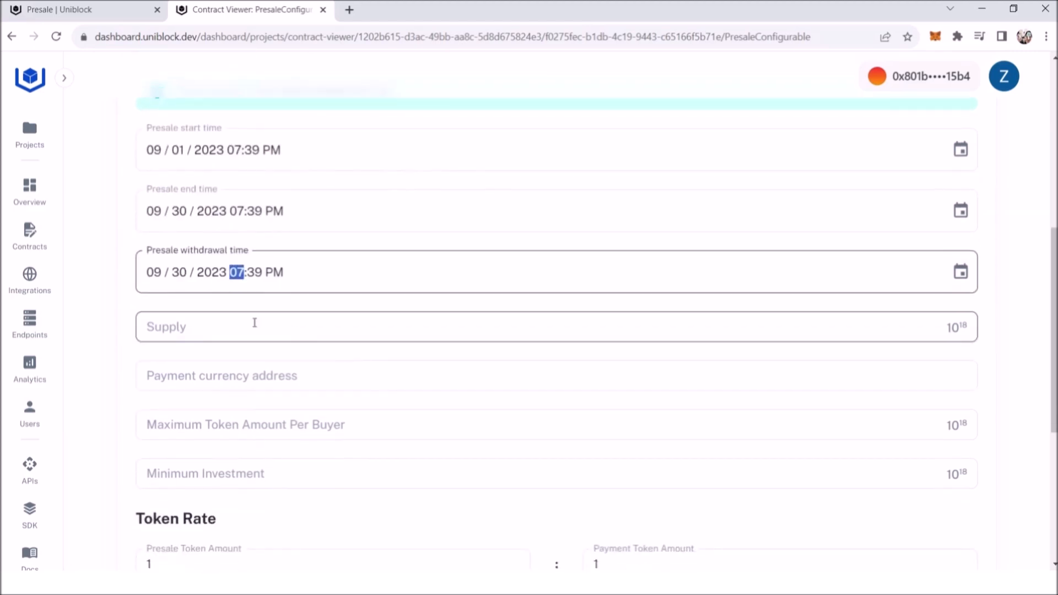
click(227, 333)
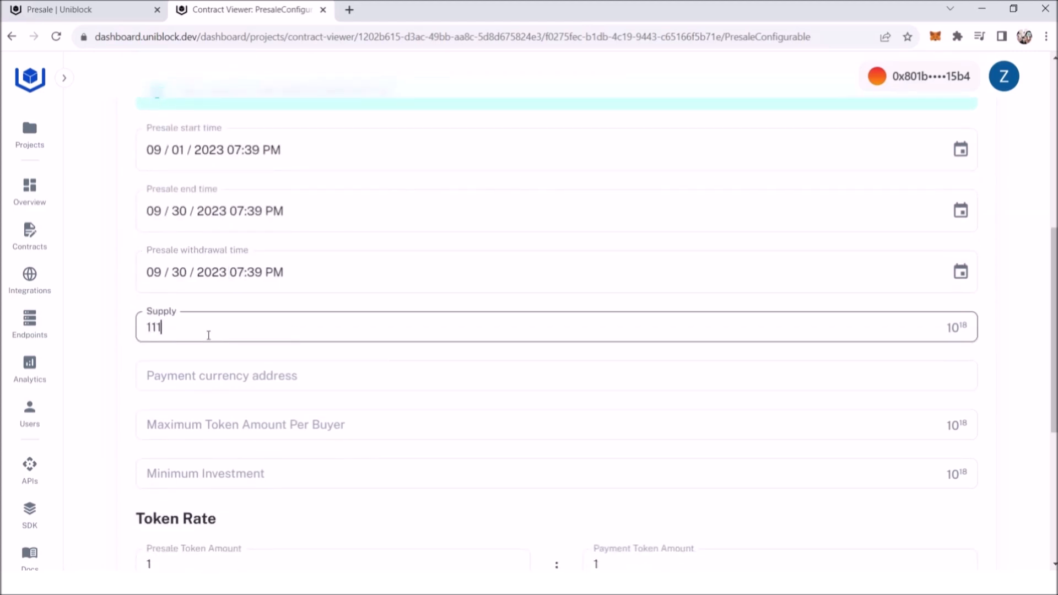
click(242, 375)
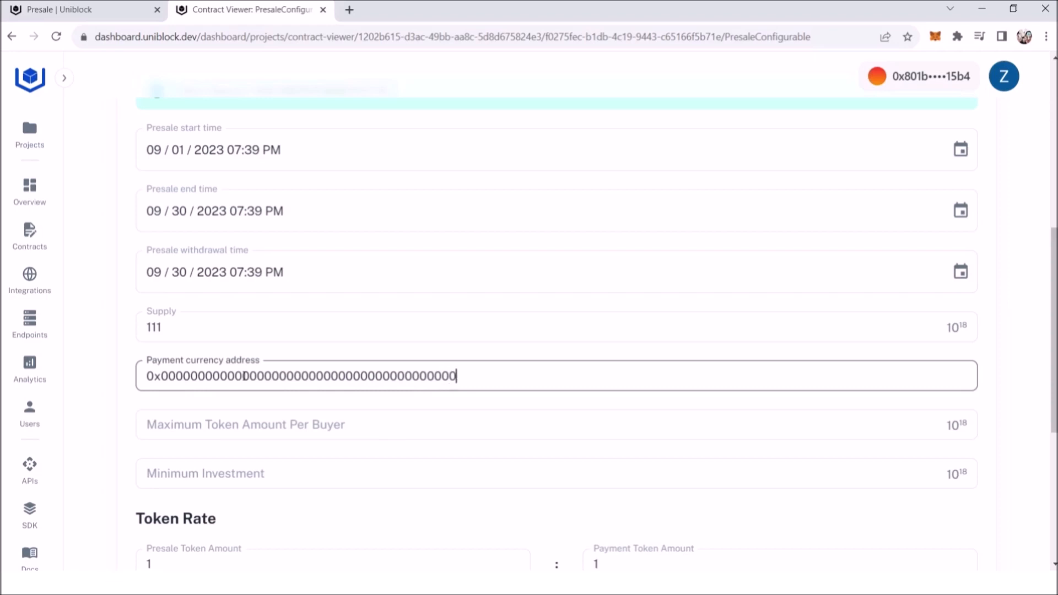
Step: Set the maximum token amount per buyer to 10, the minimum investment to 1 and the presale token amount to 1000
scroll(242, 376, down, 3)
click(361, 280)
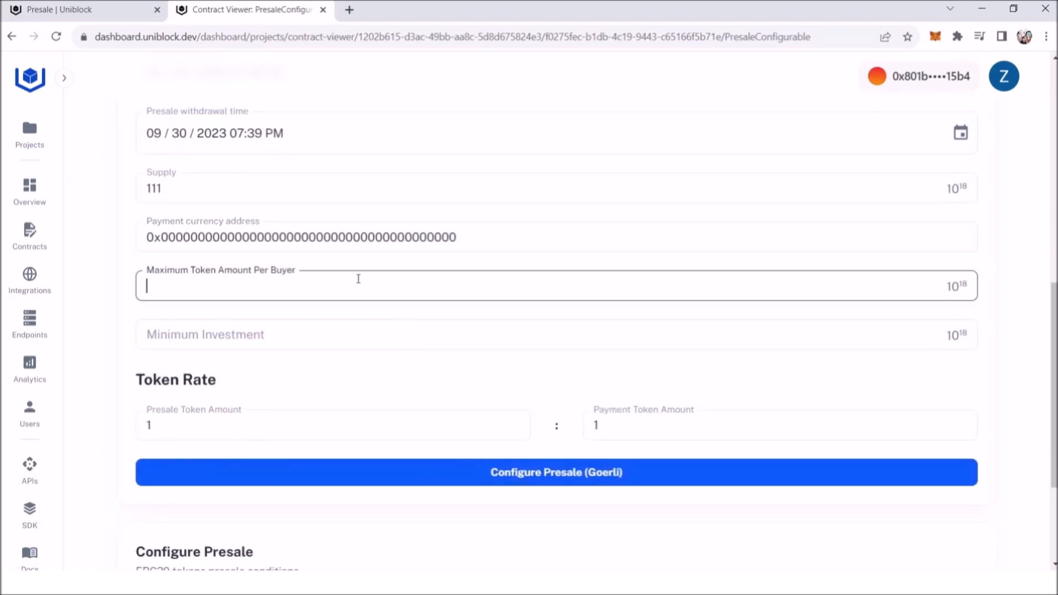
click(249, 339)
click(191, 426)
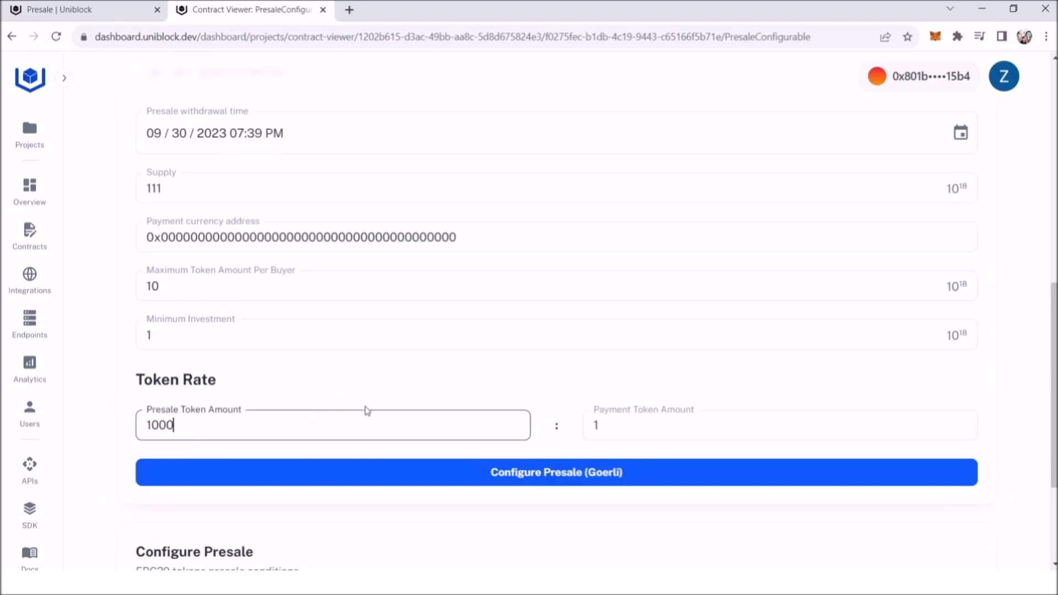
Step: Submit the Good Token Presale 2 configuration on Goerli, dismiss the transaction notice and reload the contract page
scroll(541, 479, down, 3)
click(548, 298)
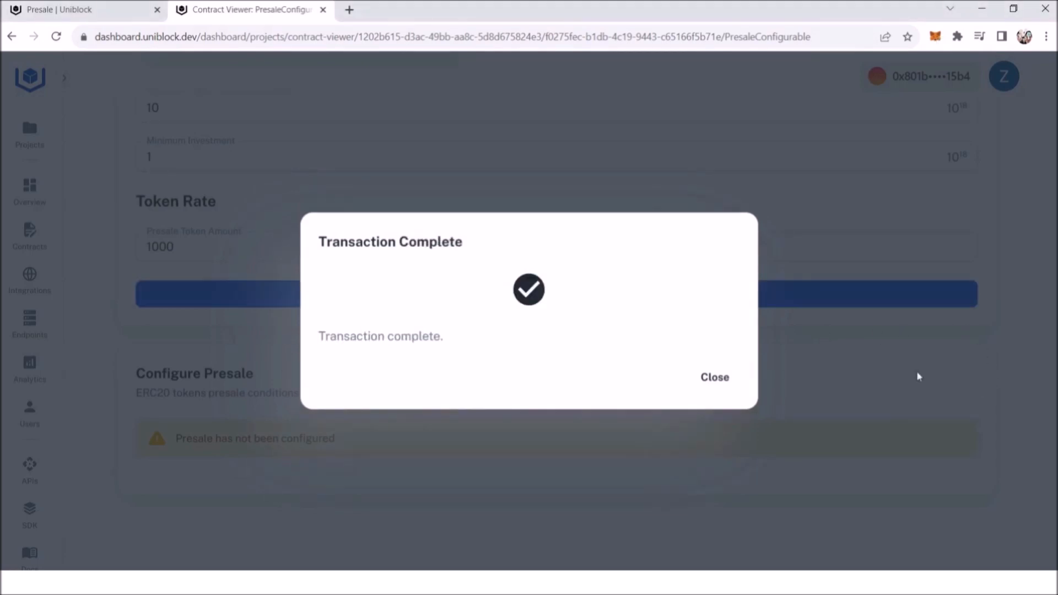
click(716, 377)
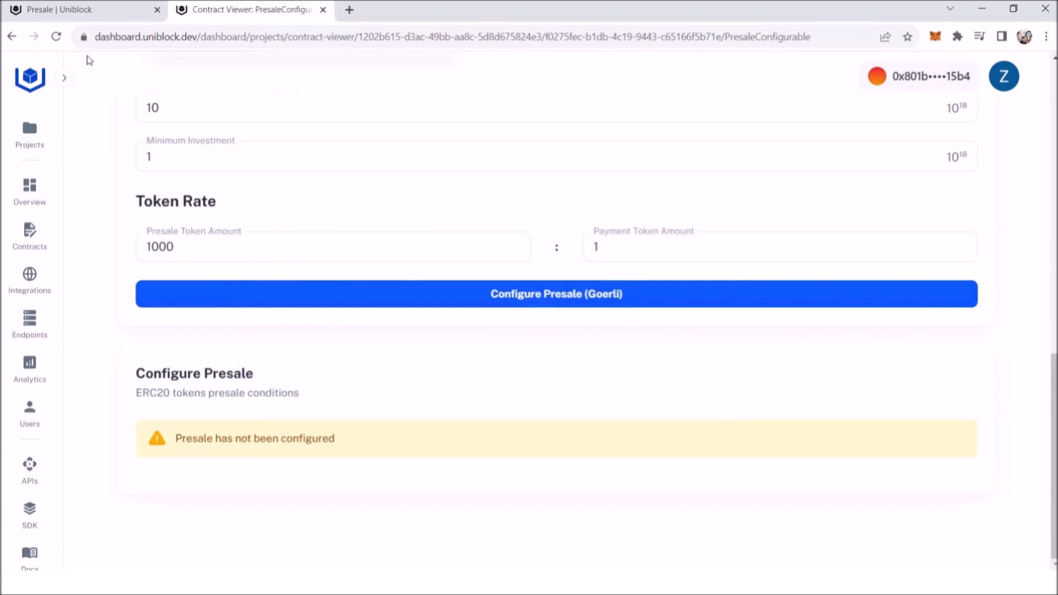
click(56, 37)
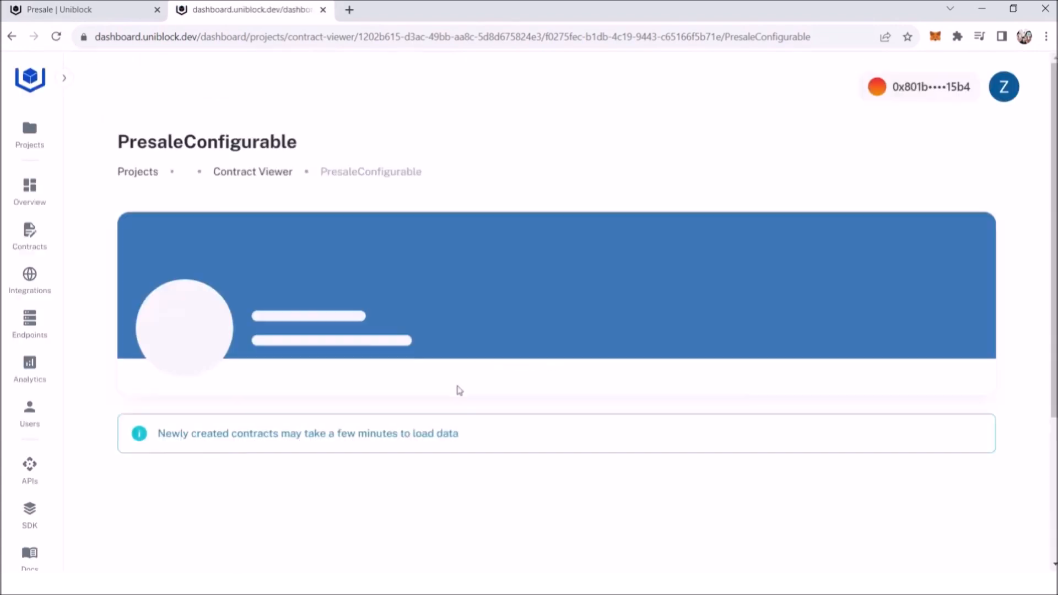
Step: Review the presale conditions and payment methods configured for Good Token Presale 2
scroll(508, 367, down, 2)
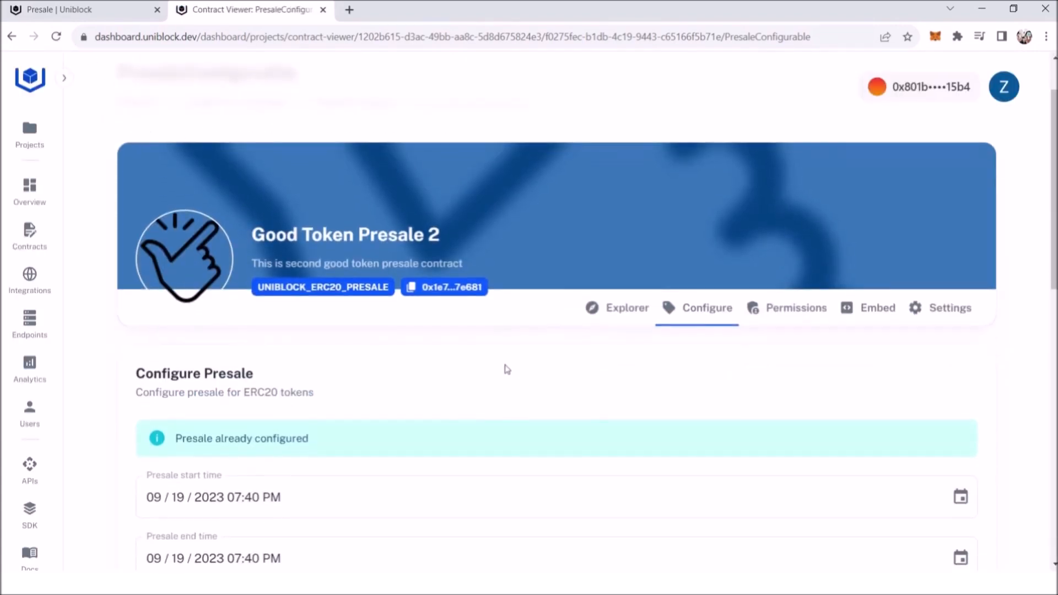
scroll(508, 369, down, 10)
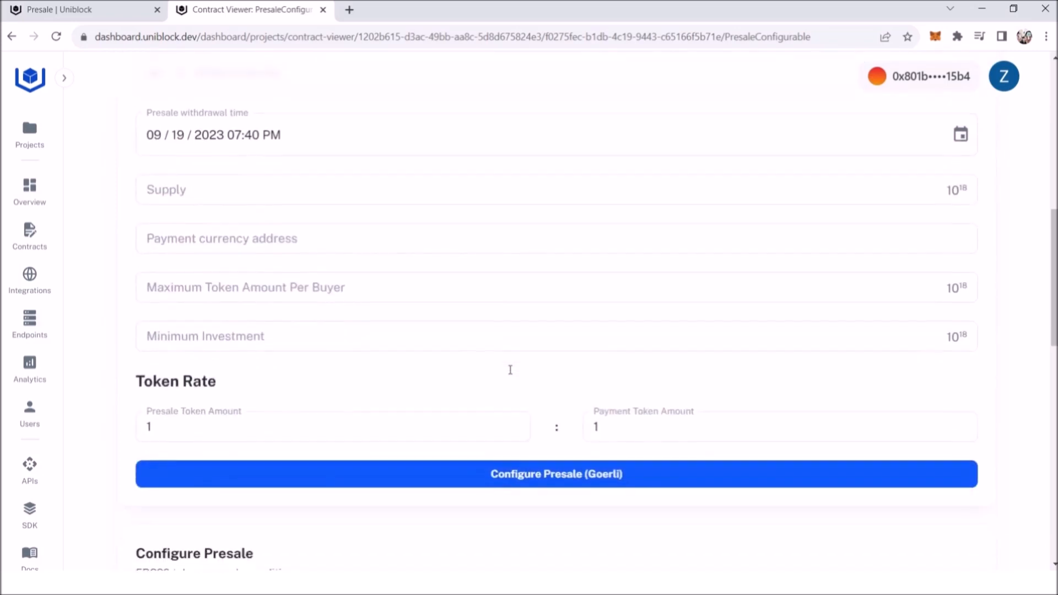
scroll(511, 370, down, 5)
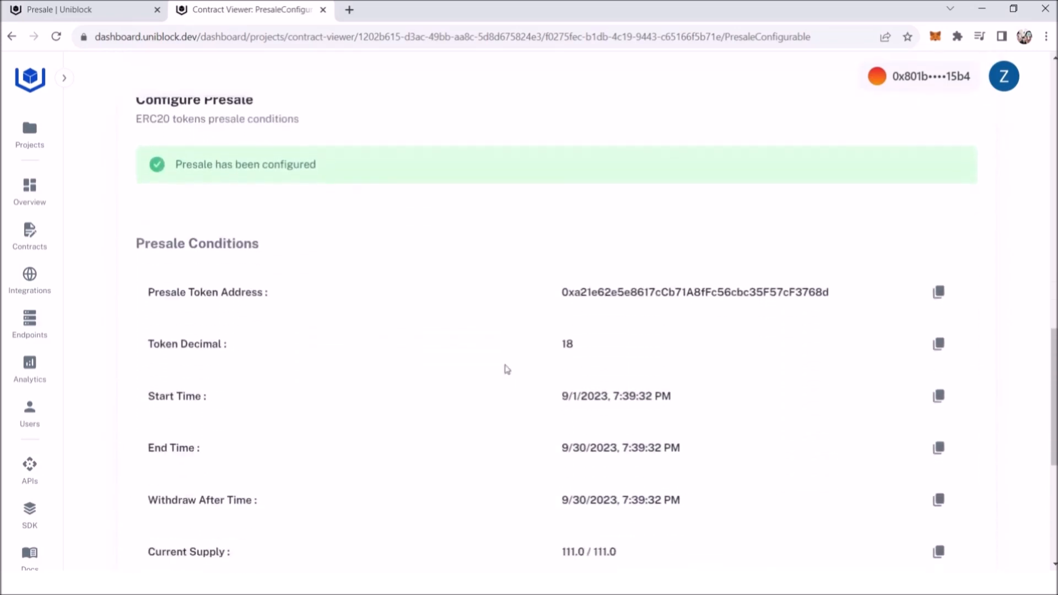
scroll(651, 351, down, 2)
scroll(548, 389, down, 1)
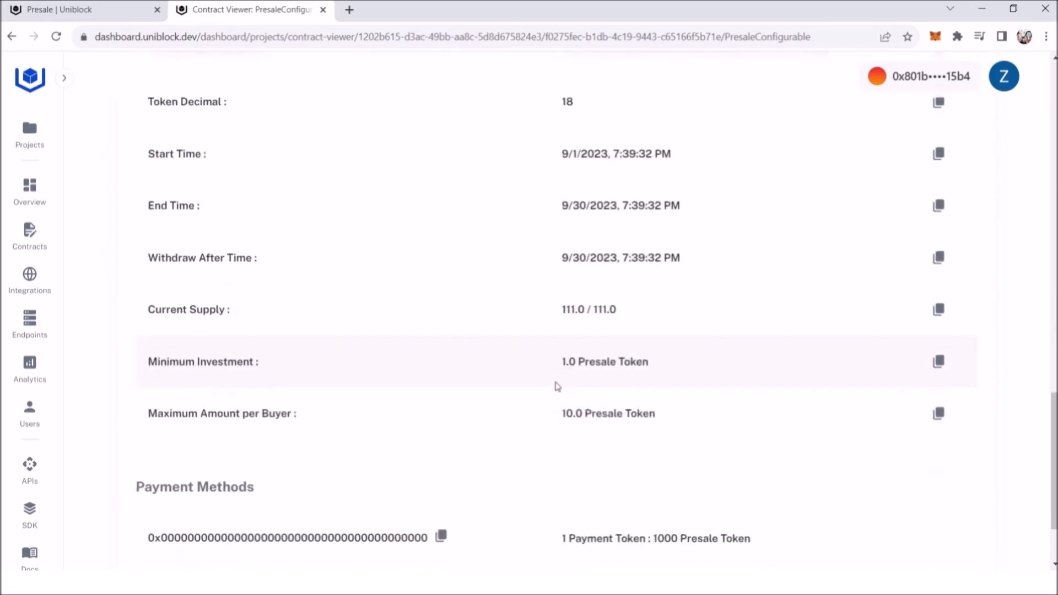
Step: Copy the Good Token Presale 2 contract address and load that contract on the Presale page in place of the previous one
scroll(925, 437, up, 15)
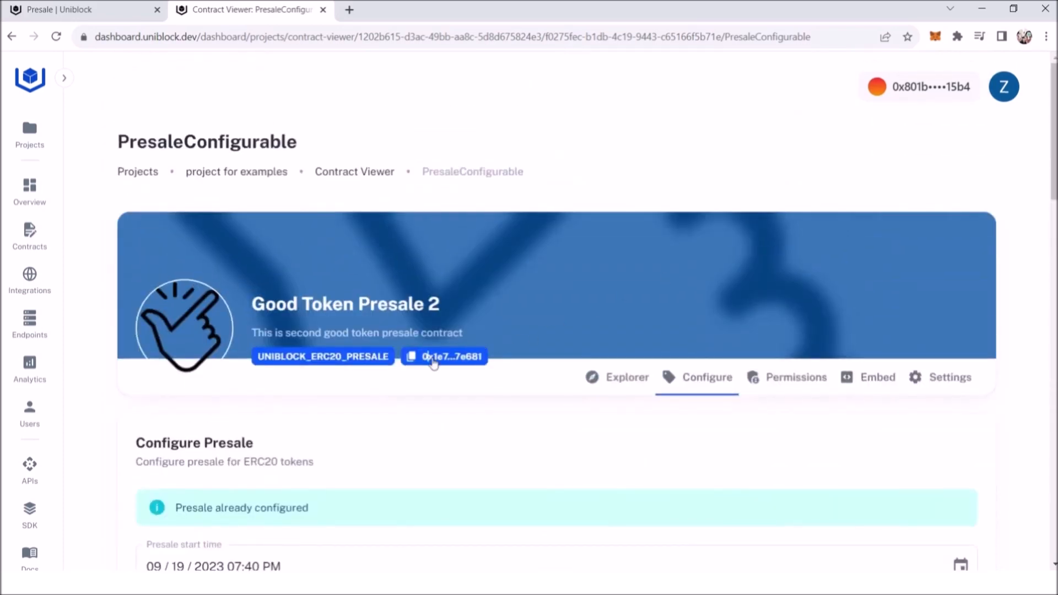
click(433, 359)
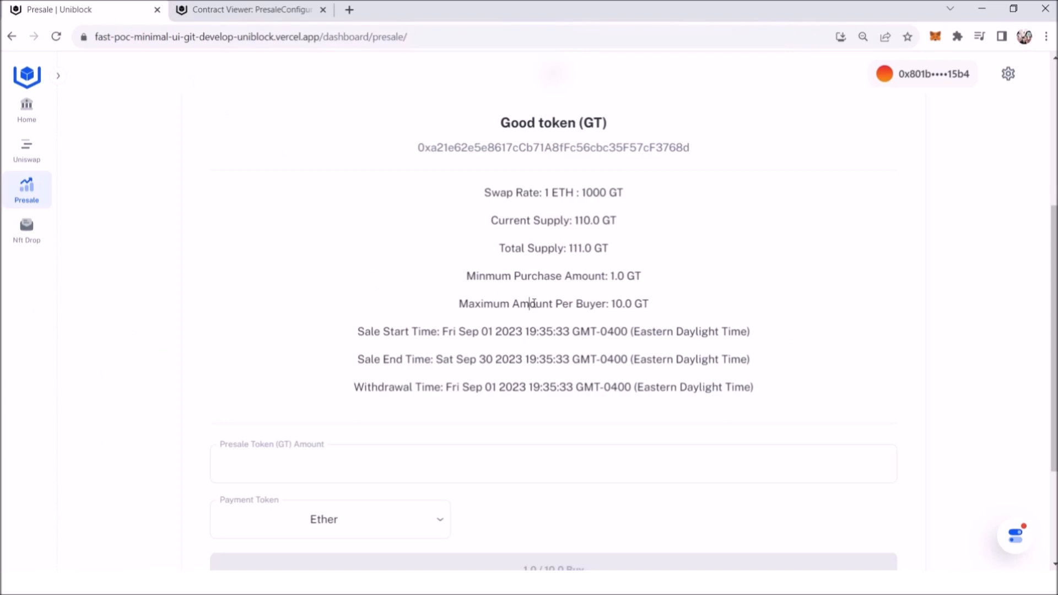
scroll(530, 303, up, 4)
double_click(416, 148)
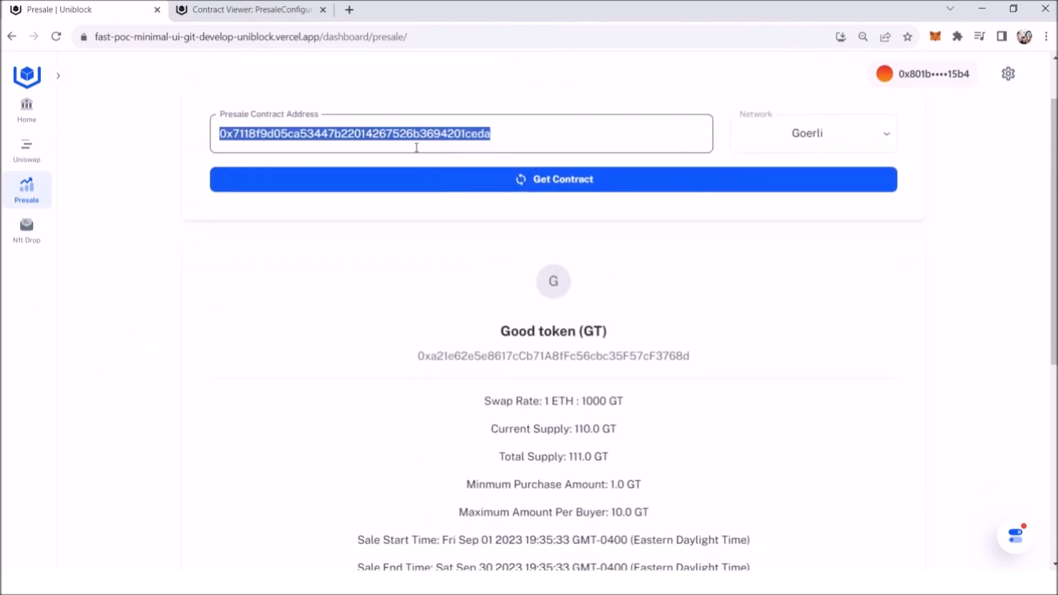
key(ctrl+v)
click(434, 185)
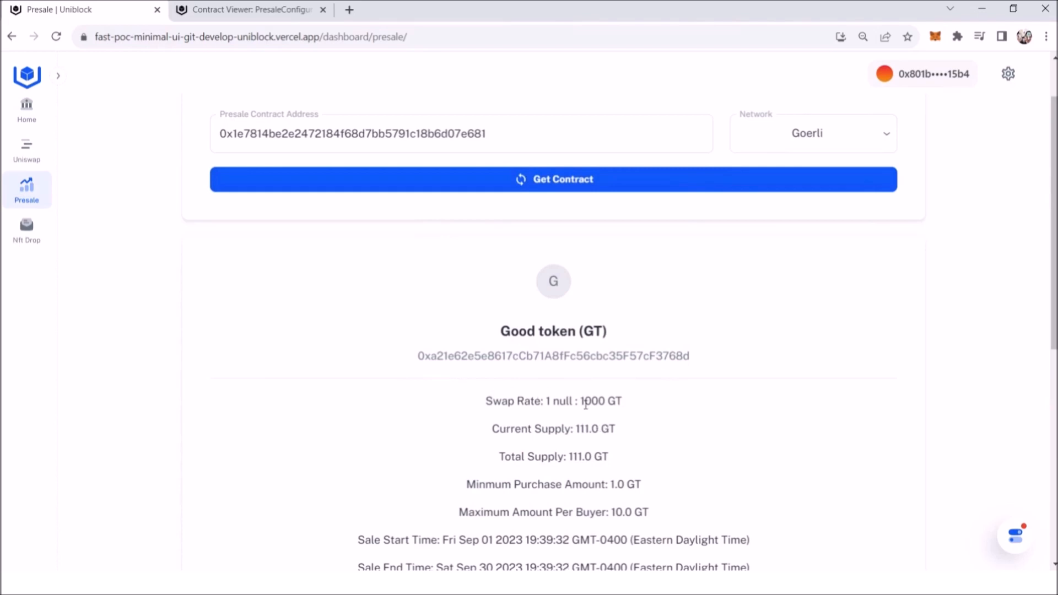
Step: Buy 1 GT from the loaded presale contract with Ether as the payment token, and check the withdrawal option
scroll(587, 401, down, 4)
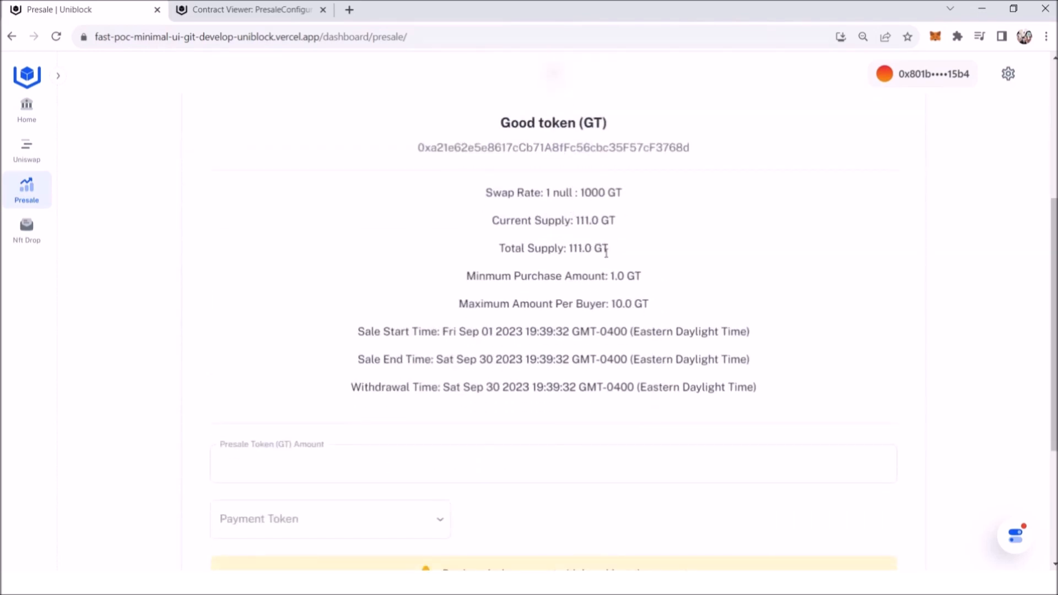
scroll(632, 256, down, 4)
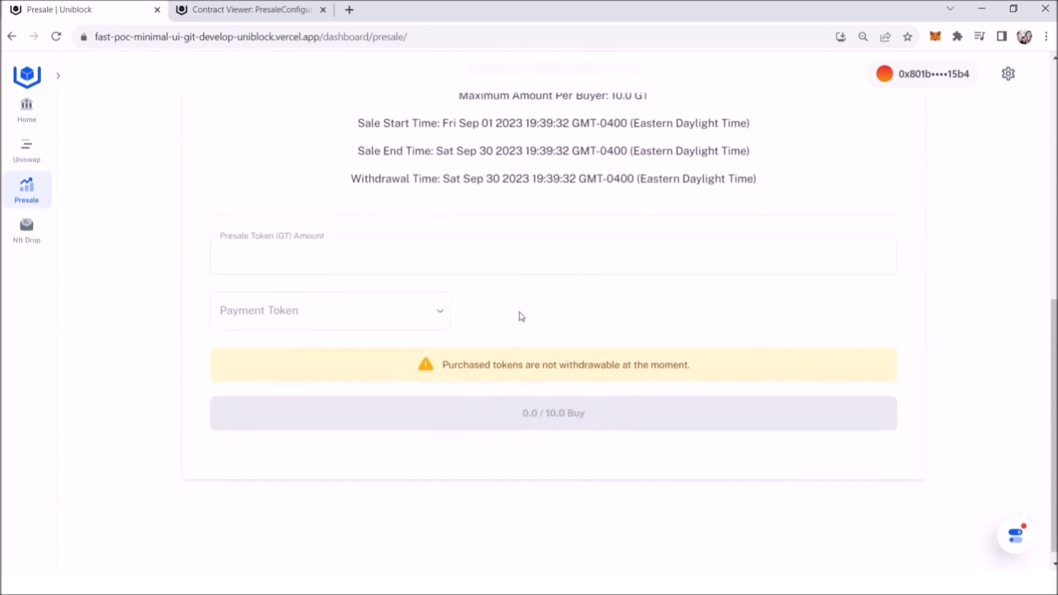
click(395, 270)
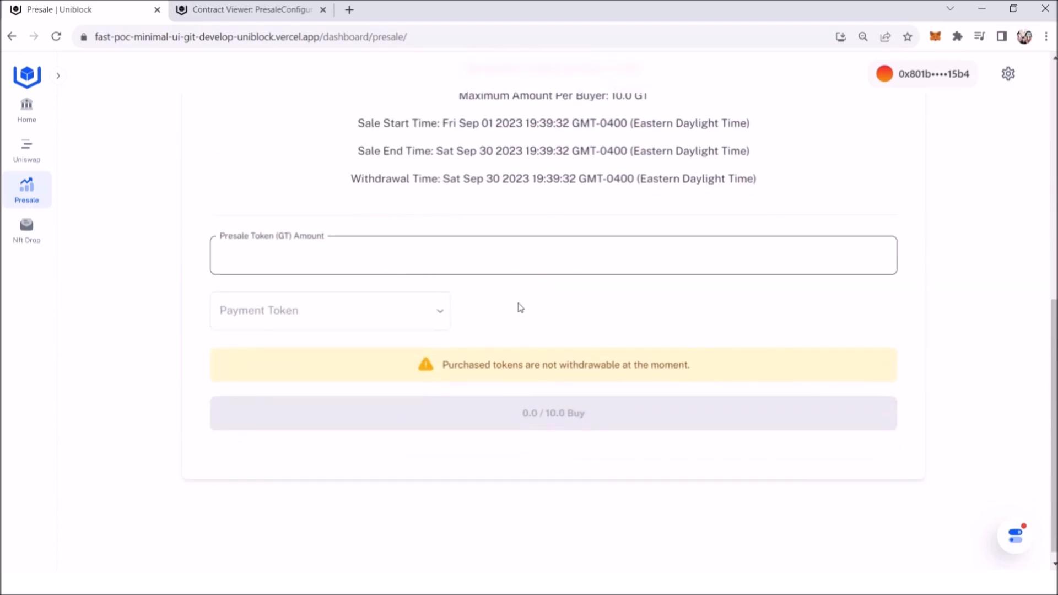
text(1)
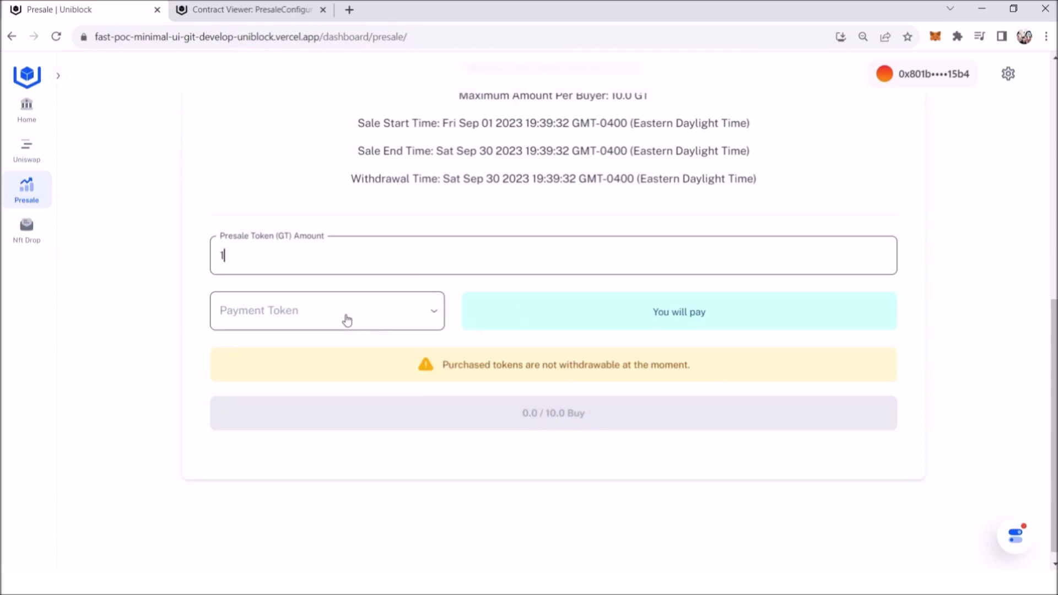
click(343, 317)
click(291, 353)
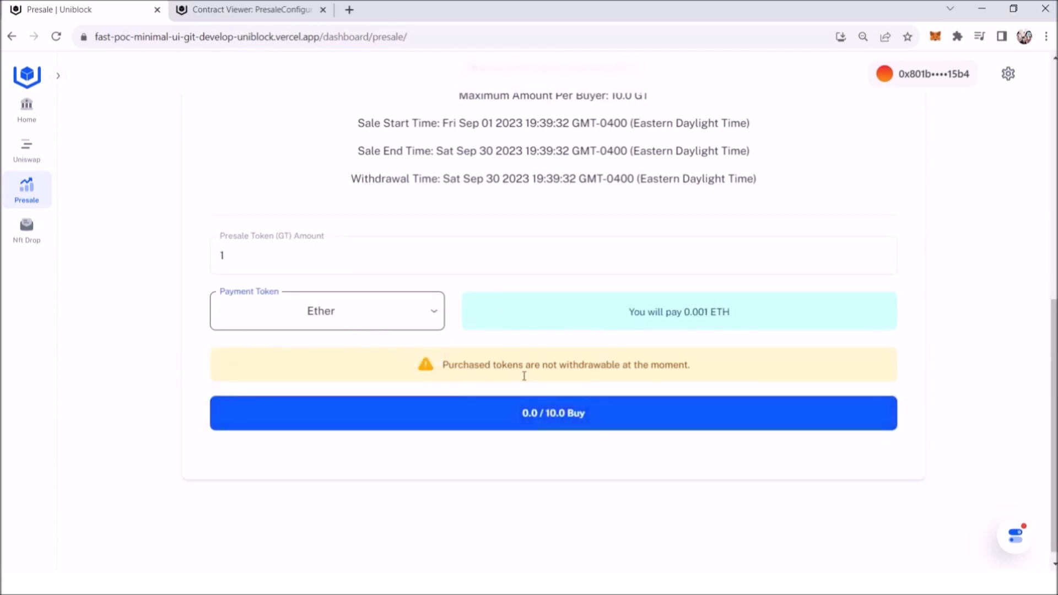
click(557, 419)
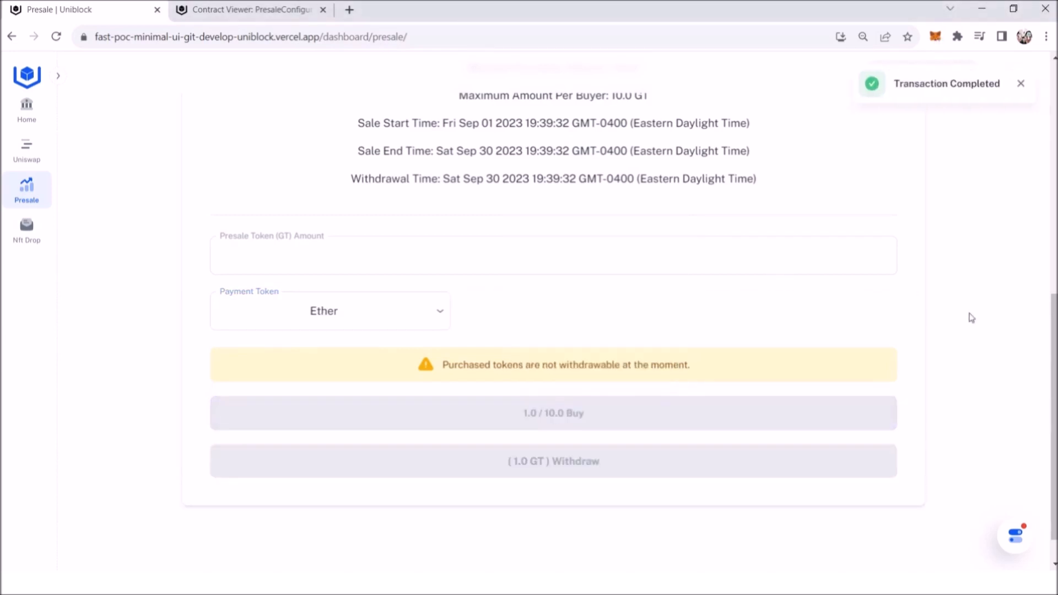
scroll(915, 331, down, 1)
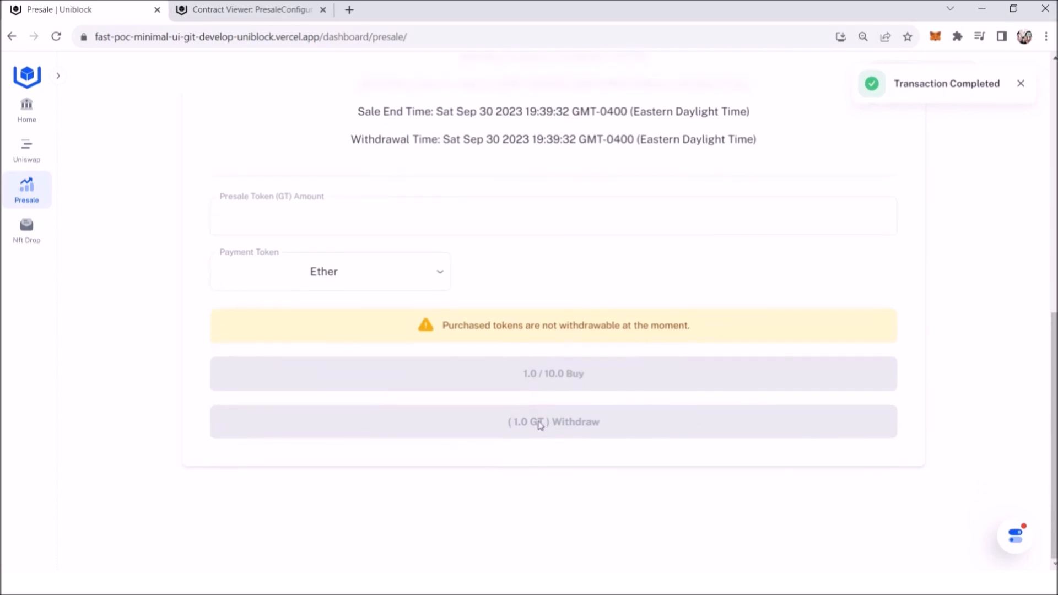